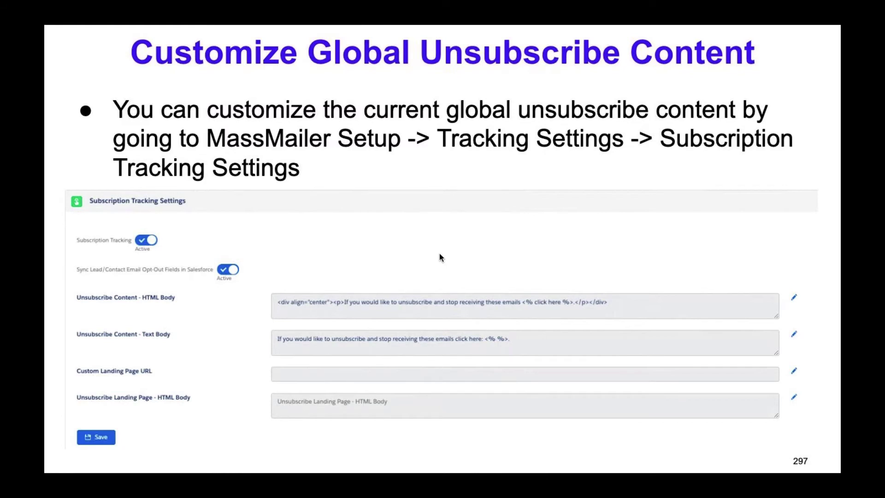
Leave the slideshow and bring up the Subscription Tracking Settings under Tracking Settings in Salesforce's MassMailer Setup.
{"action": "key", "text": "Escape"}
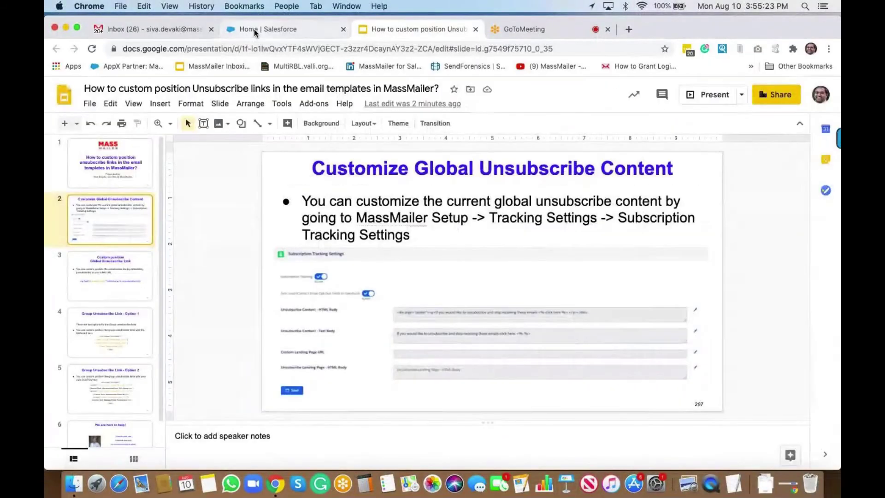
{"action": "left_click", "coordinate": [255, 30]}
{"action": "left_click", "coordinate": [220, 111]}
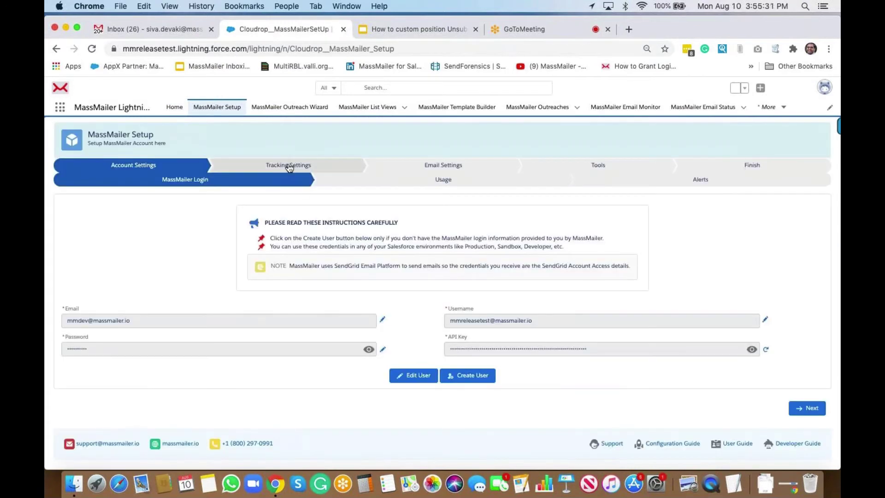
{"action": "left_click", "coordinate": [289, 167]}
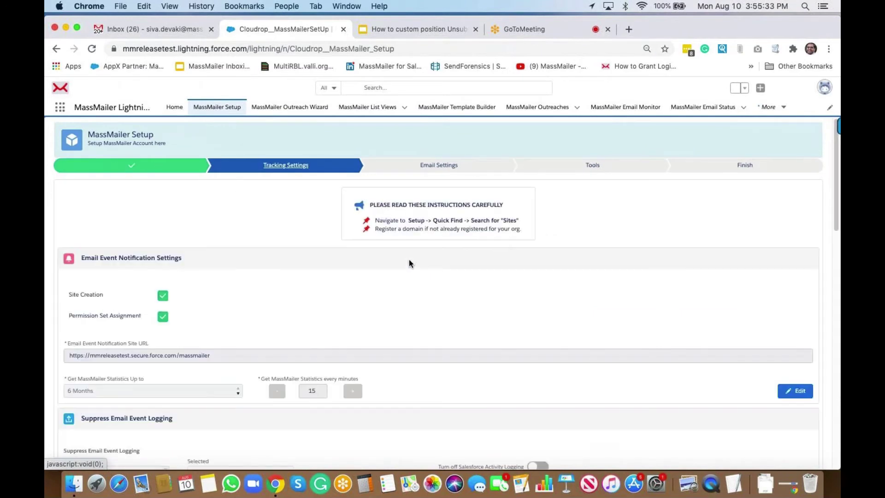
{"action": "scroll", "coordinate": [297, 295], "scroll_direction": "down", "scroll_amount": 5}
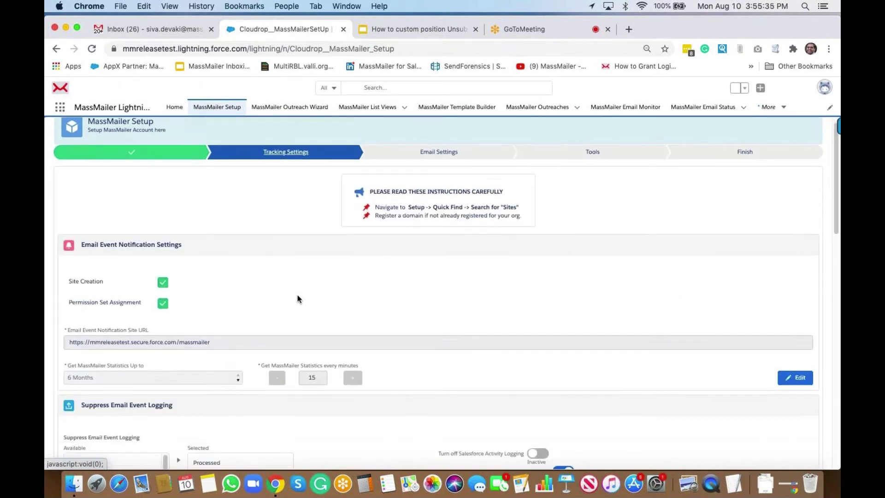
{"action": "scroll", "coordinate": [297, 299], "scroll_direction": "down", "scroll_amount": 9}
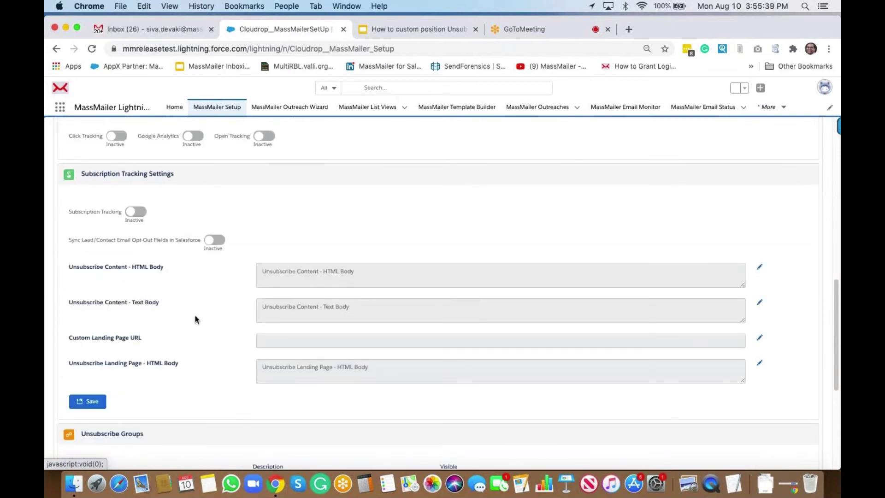
{"action": "scroll", "coordinate": [203, 249], "scroll_direction": "up", "scroll_amount": 2}
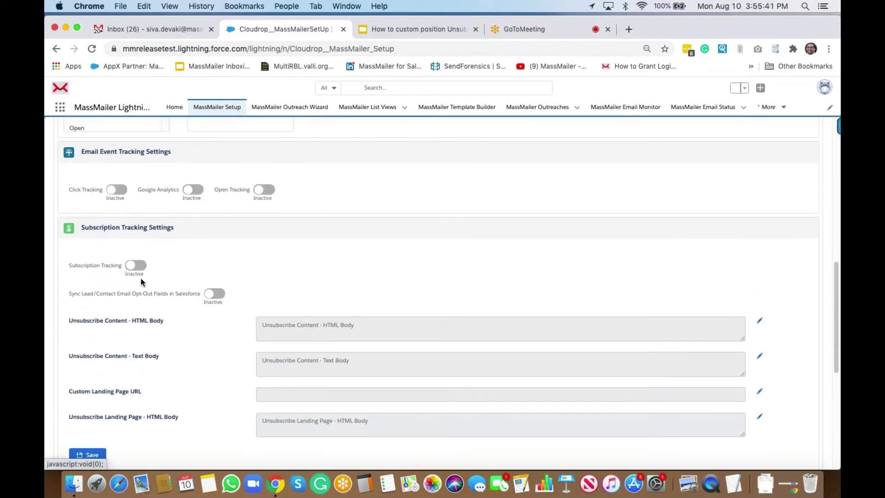
Activate Subscription Tracking and acknowledge the update notices.
{"action": "left_click", "coordinate": [139, 266]}
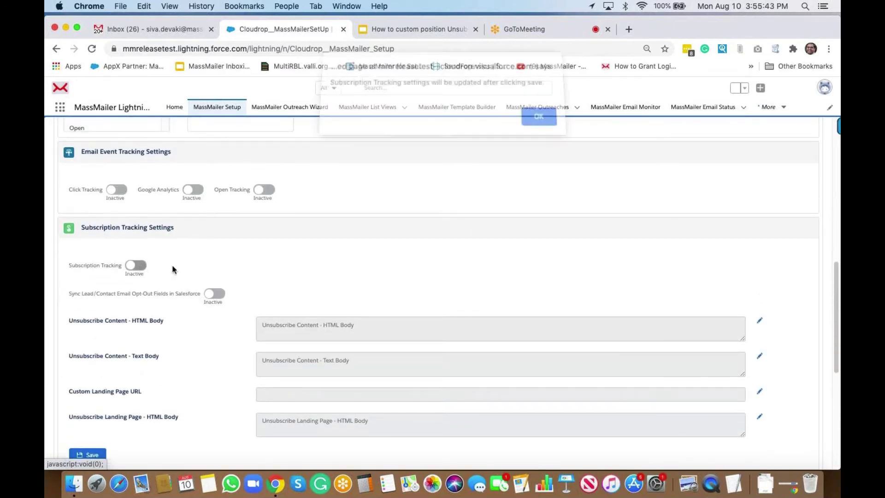
{"action": "left_click", "coordinate": [540, 121]}
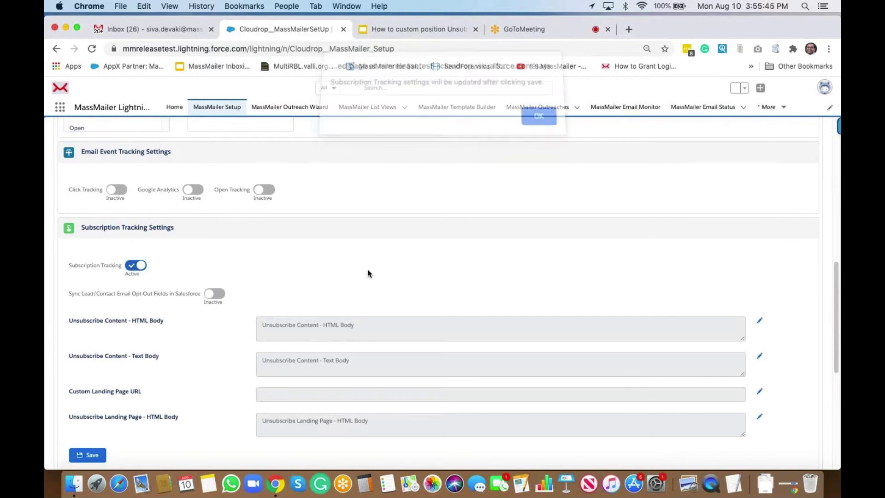
{"action": "left_click", "coordinate": [537, 125]}
{"action": "left_click", "coordinate": [143, 267]}
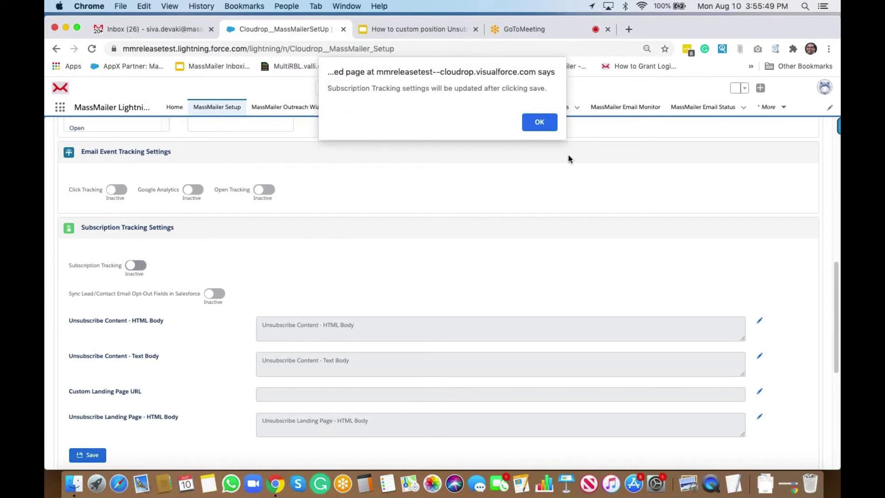
{"action": "left_click", "coordinate": [541, 126]}
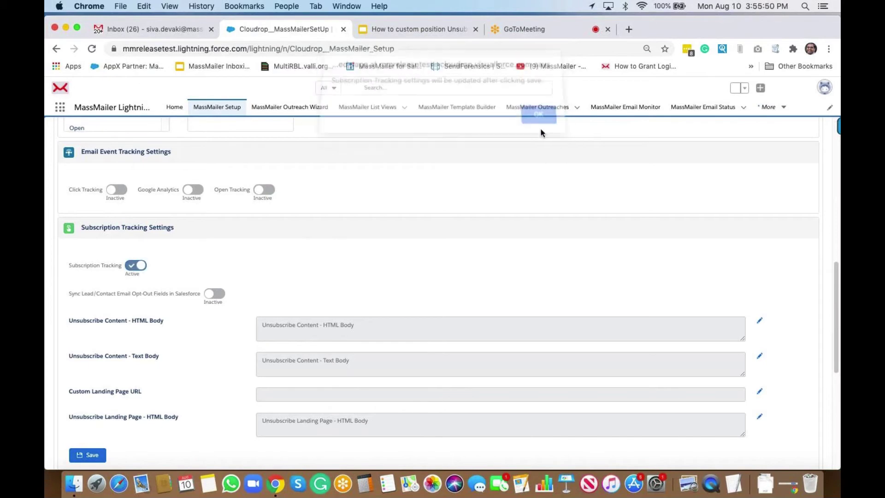
Enter <div align="center"> followed by "click here to unsubscribe" as the unsubscribe content's HTML body.
{"action": "left_click", "coordinate": [759, 320]}
{"action": "left_click", "coordinate": [376, 325]}
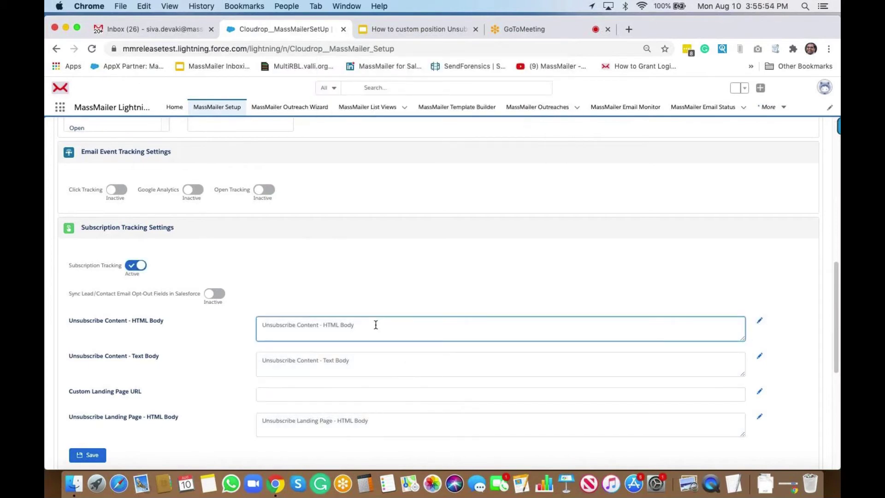
{"action": "type", "text": "<div align=\"center"}
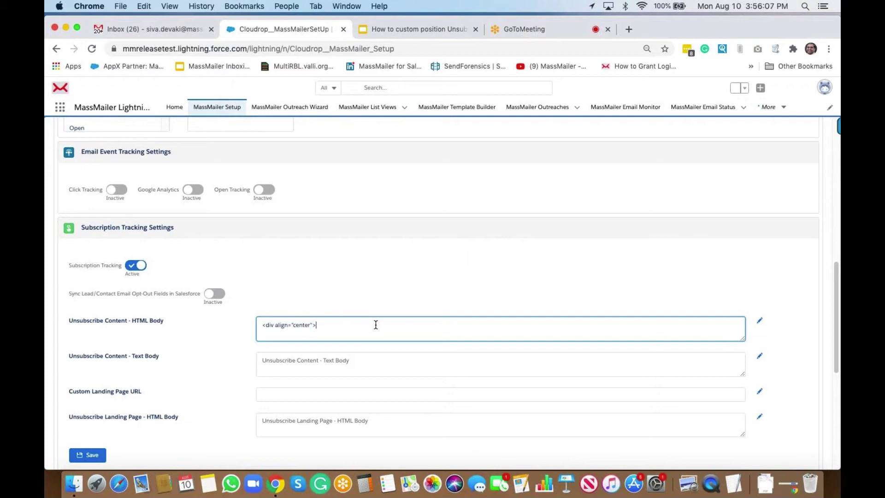
{"action": "type", "text": ">click here to unsubscribe"}
Append a closing div tag after the unsubscribe text in the HTML body.
{"action": "type", "text": "<"}
{"action": "type", "text": "div"}
{"action": "key", "text": "Left"}
{"action": "key", "text": "Left"}
{"action": "key", "text": "Left"}
{"action": "type", "text": "/"}
Wrap "click here to unsubscribe" in <% and %> inside the HTML body's div.
{"action": "type", "text": ">"}
{"action": "type", "text": "%"}
{"action": "key", "text": "Right"}
{"action": "key", "text": "Right"}
{"action": "key", "text": "Right"}
{"action": "key", "text": "Right"}
{"action": "key", "text": "Right"}
{"action": "key", "text": "Right"}
{"action": "key", "text": "Right"}
{"action": "key", "text": "Right"}
{"action": "key", "text": "Right"}
{"action": "key", "text": "Right"}
{"action": "type", "text": "<%"}
{"action": "left_click", "coordinate": [329, 282]}
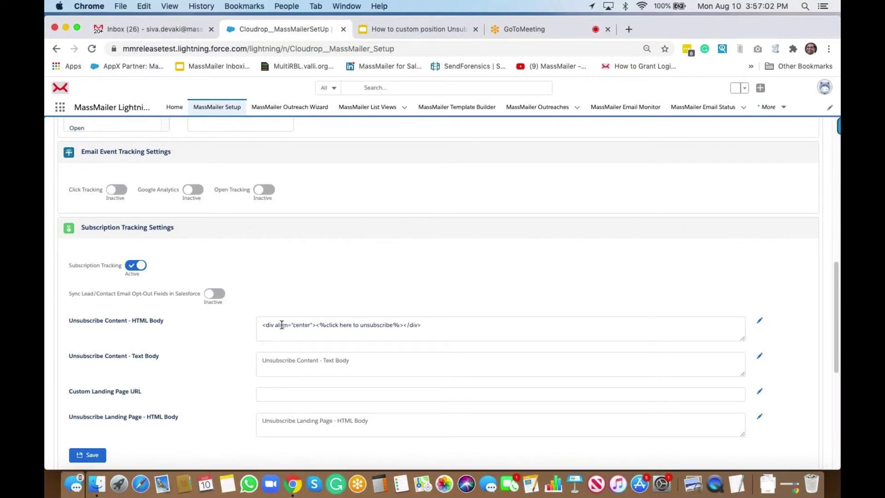
Copy the HTML body content into the unsubscribe content's text body and remove the opening and closing div tags there.
{"action": "triple_click", "coordinate": [316, 321]}
{"action": "key", "text": "ctrl+c"}
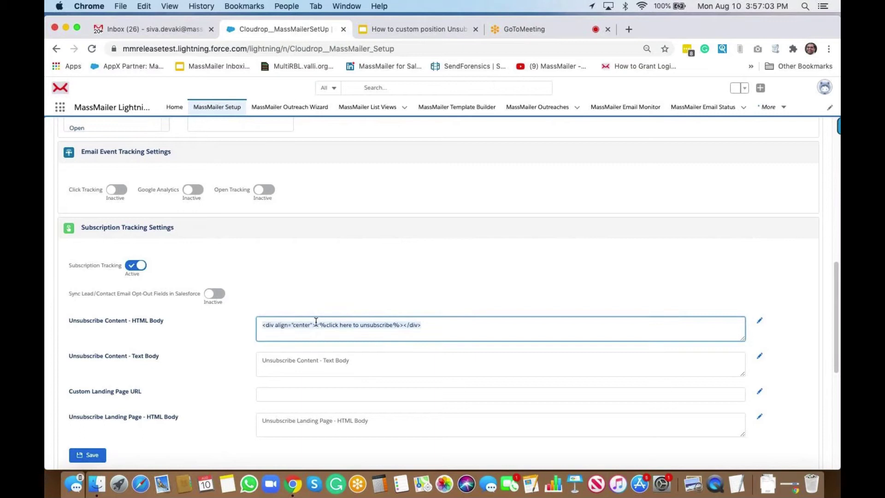
{"action": "left_click", "coordinate": [314, 361]}
{"action": "key", "text": "ctrl+v"}
{"action": "left_click_drag", "start_coordinate": [316, 360], "coordinate": [260, 359]}
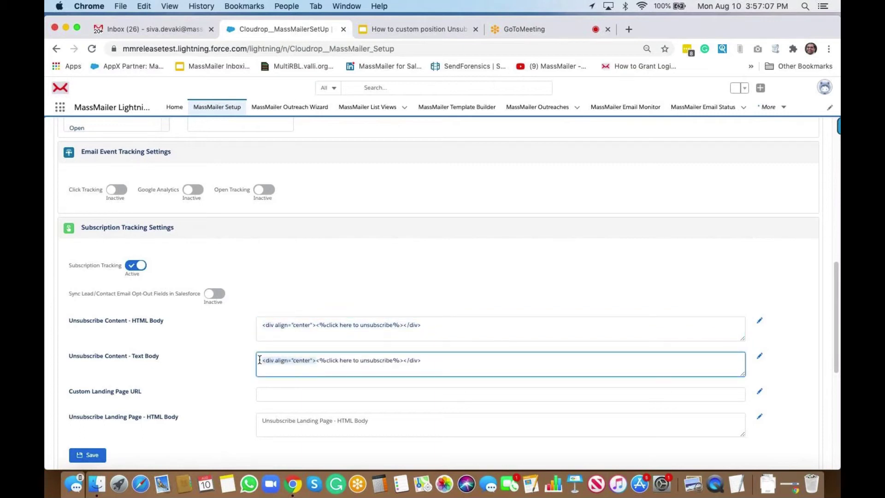
{"action": "key", "text": "BackSpace"}
{"action": "left_click", "coordinate": [398, 367]}
{"action": "key", "text": "BackSpace"}
{"action": "key", "text": "BackSpace"}
{"action": "key", "text": "BackSpace"}
{"action": "key", "text": "BackSpace"}
{"action": "key", "text": "BackSpace"}
{"action": "key", "text": "BackSpace"}
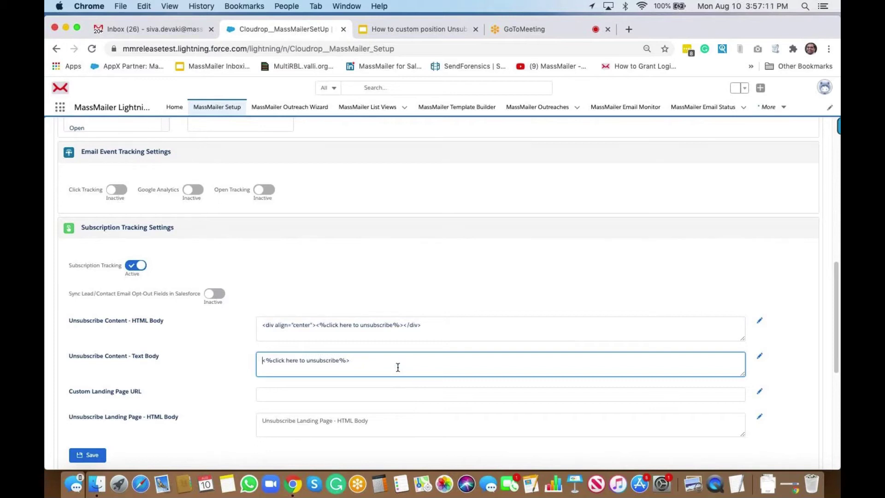
Rework the text body content to read "click here to unsubscribe: <%%>".
{"action": "key", "text": "Delete"}
{"action": "key", "text": "Delete"}
{"action": "key", "text": "Left"}
{"action": "key", "text": "Left"}
{"action": "type", "text": ": <%"}
Switch Subscription Tracking off and on again, and save the subscription tracking settings.
{"action": "left_click", "coordinate": [432, 267]}
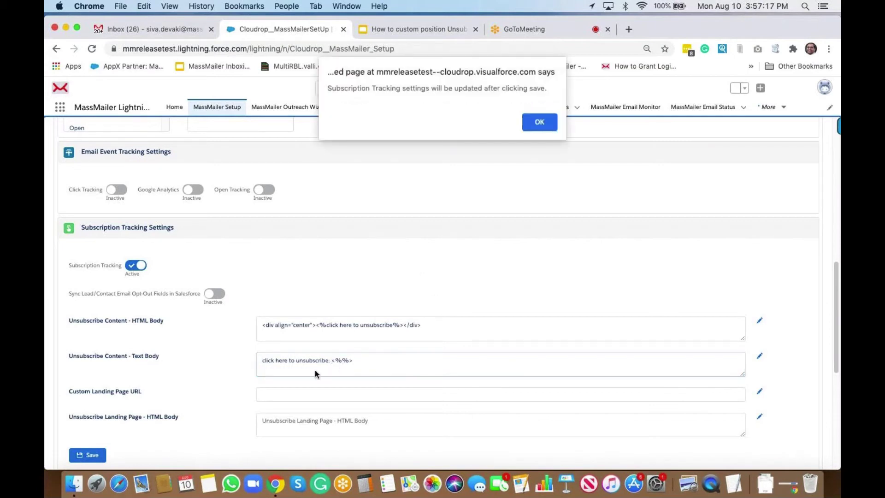
{"action": "left_click", "coordinate": [539, 122]}
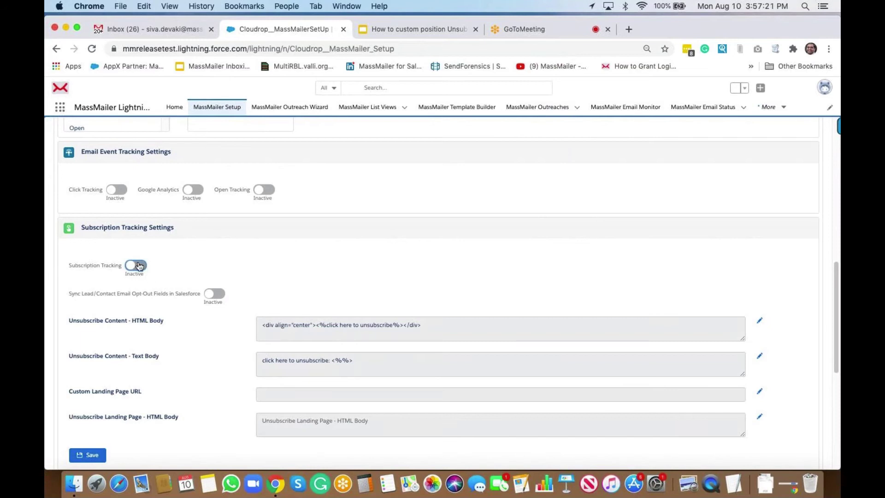
{"action": "left_click", "coordinate": [137, 265]}
{"action": "left_click", "coordinate": [536, 122]}
{"action": "scroll", "coordinate": [281, 360], "scroll_direction": "down", "scroll_amount": 3}
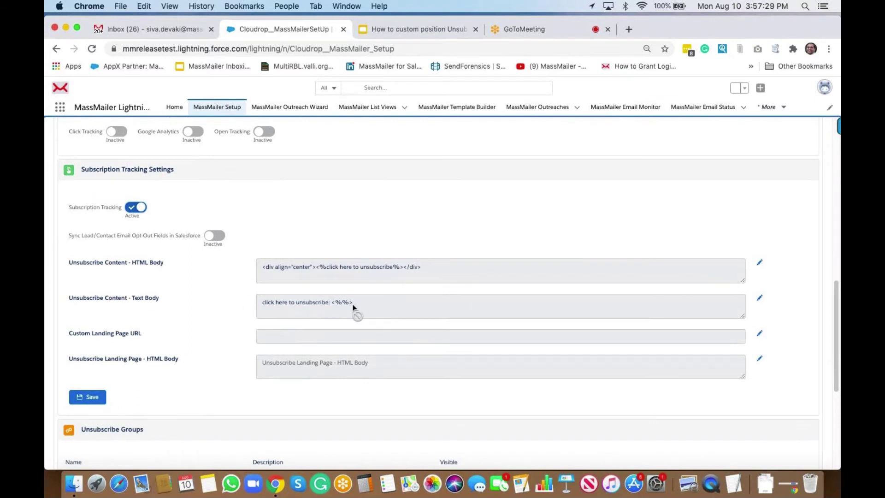
{"action": "left_click", "coordinate": [90, 398]}
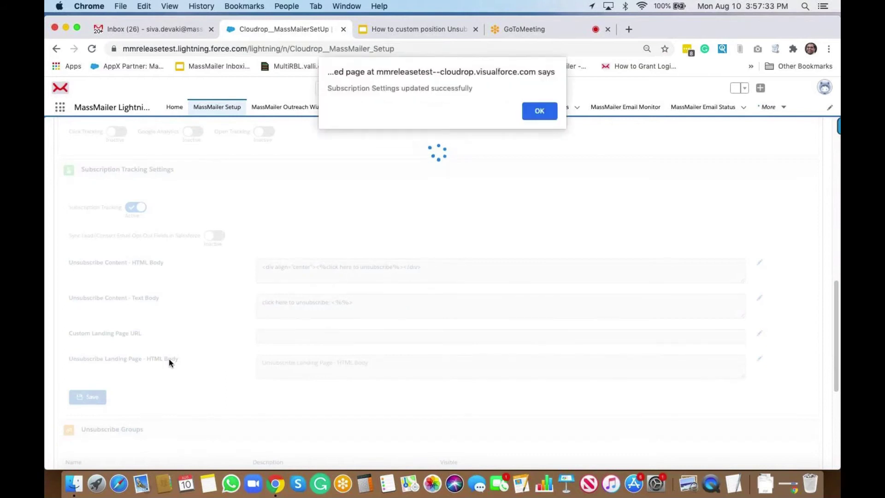
{"action": "left_click", "coordinate": [527, 115]}
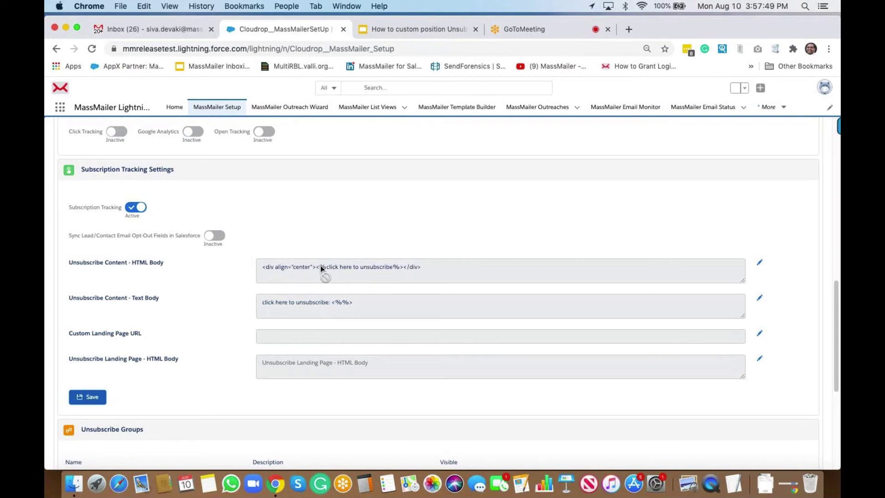
Revisit the unsubscribe slides, and open the "global unsubscribe replacement tag" template in MassMailer Template Builder.
{"action": "left_click", "coordinate": [411, 30]}
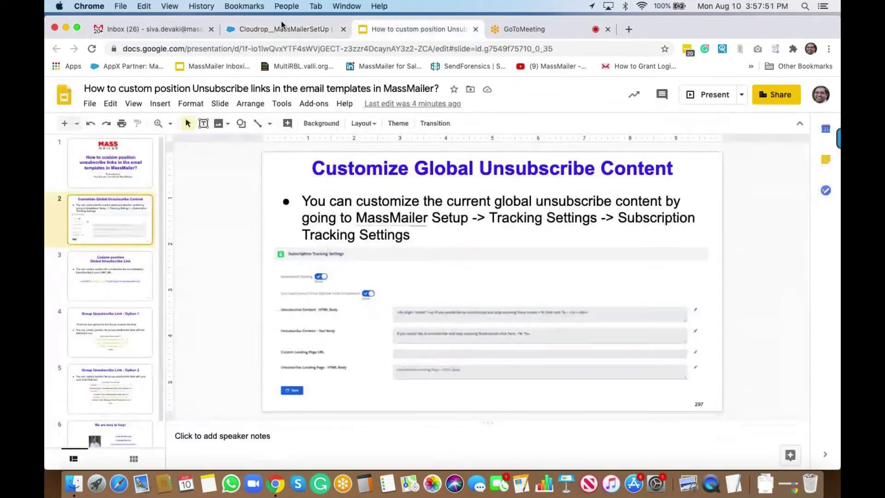
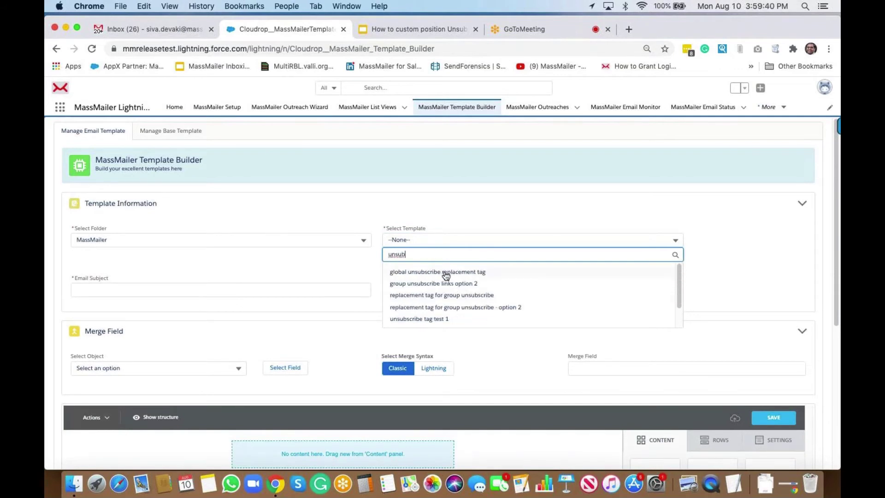
{"action": "left_click", "coordinate": [445, 273]}
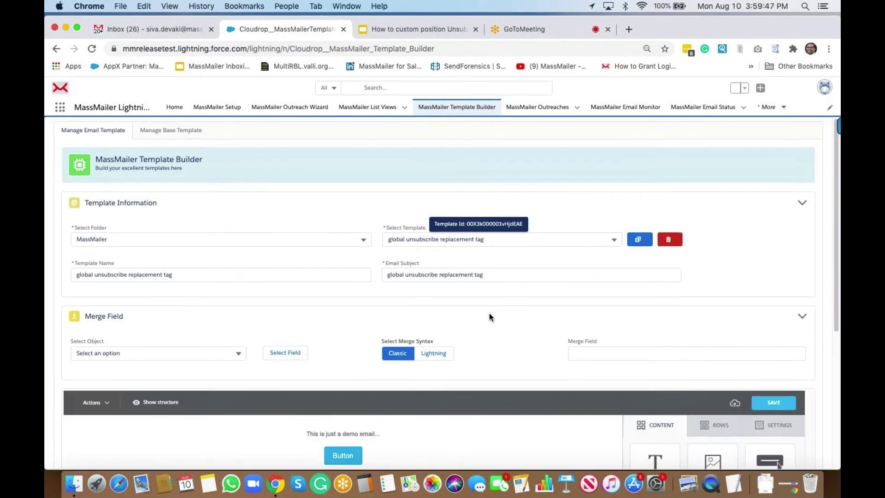
{"action": "scroll", "coordinate": [488, 316], "scroll_direction": "down", "scroll_amount": 5}
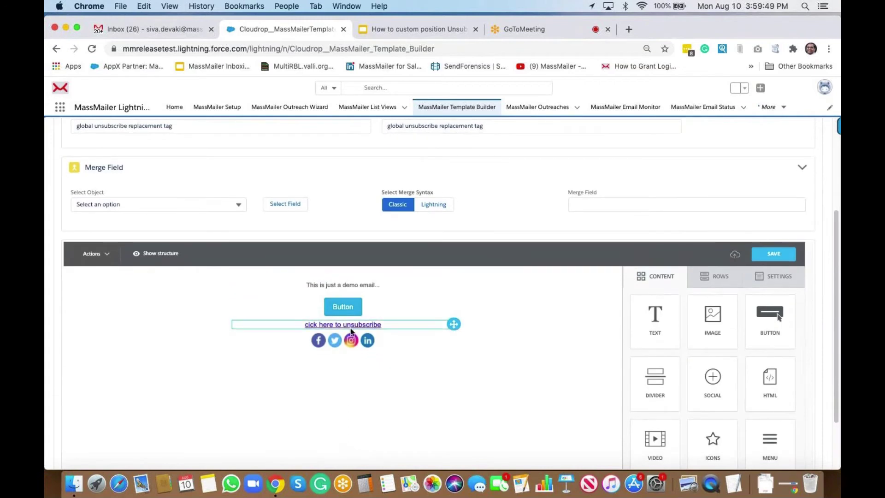
Examine the HTML code of the template's unsubscribe link block, including its [unsubscribe] replacement tag.
{"action": "left_click", "coordinate": [398, 325]}
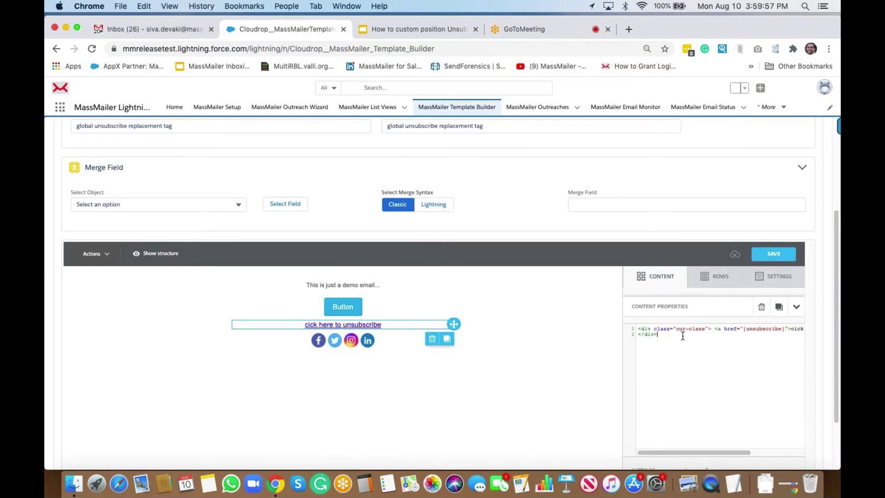
{"action": "scroll", "coordinate": [682, 336], "scroll_direction": "right", "scroll_amount": 3}
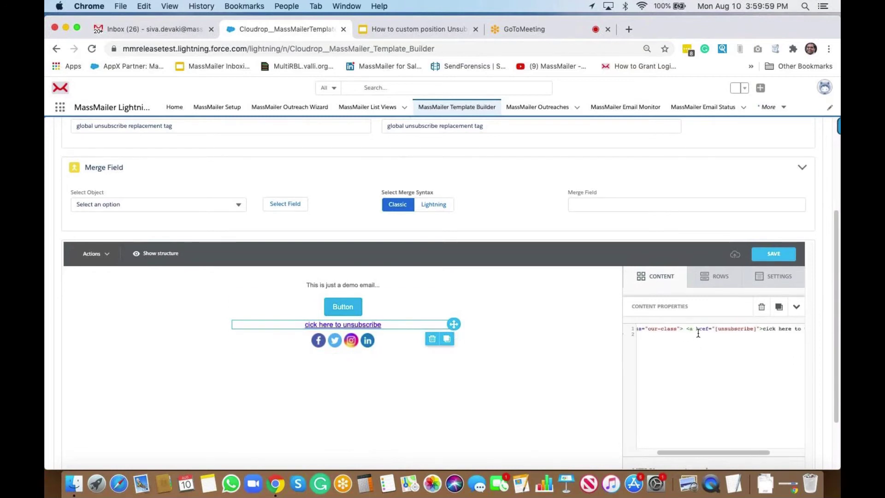
{"action": "scroll", "coordinate": [718, 332], "scroll_direction": "right", "scroll_amount": 2}
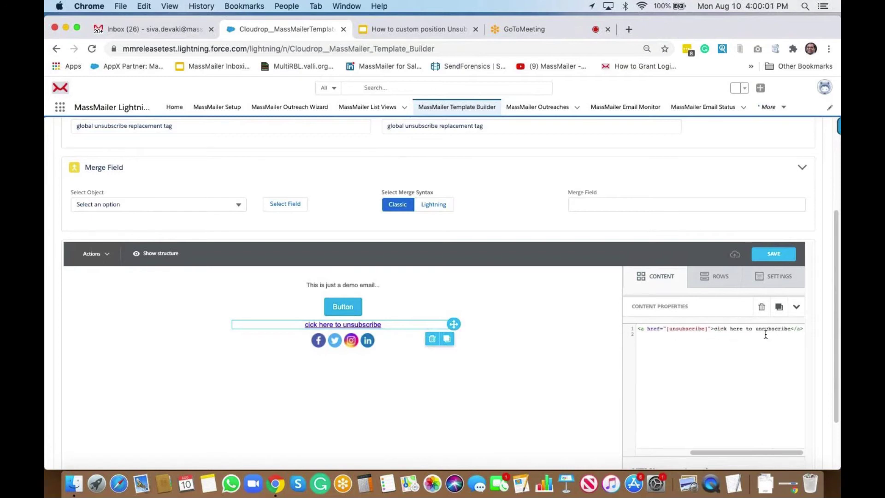
{"action": "key", "text": "super+a"}
{"action": "type", "text": "<div class=\"our-class\"> <a href=\"[unsubscribe]\">cick here to unsubscribe</a> </div>"}
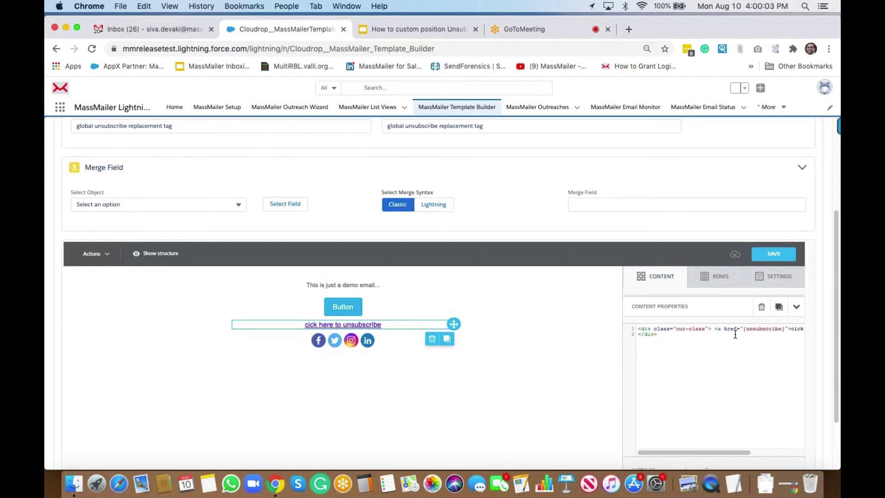
Add a text block below the social icons with the centered text "this is an alternate way to add unsubscribe link".
{"action": "left_click", "coordinate": [656, 283]}
{"action": "left_click_drag", "start_coordinate": [651, 326], "coordinate": [396, 375]}
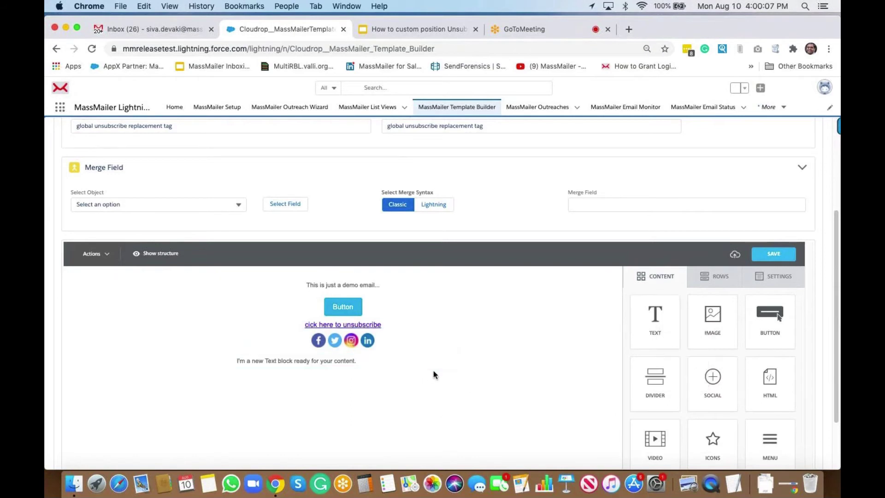
{"action": "left_click", "coordinate": [317, 360]}
{"action": "triple_click", "coordinate": [321, 361]}
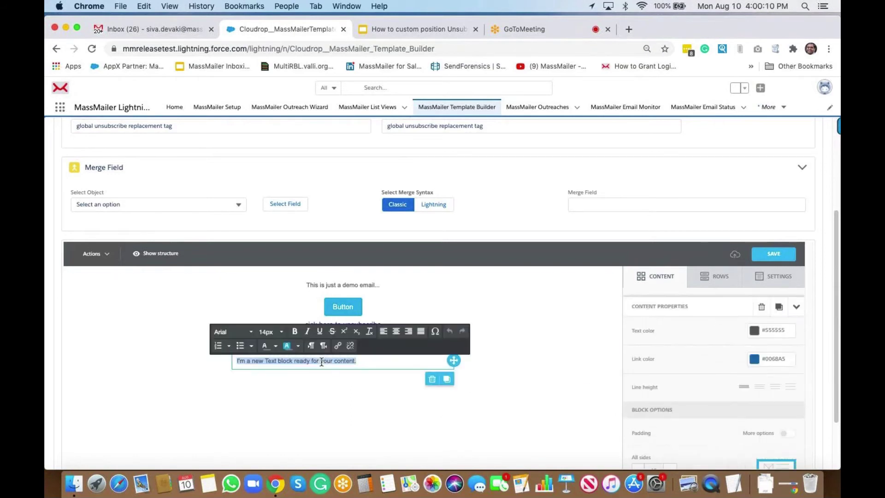
{"action": "type", "text": "this is an alternat"}
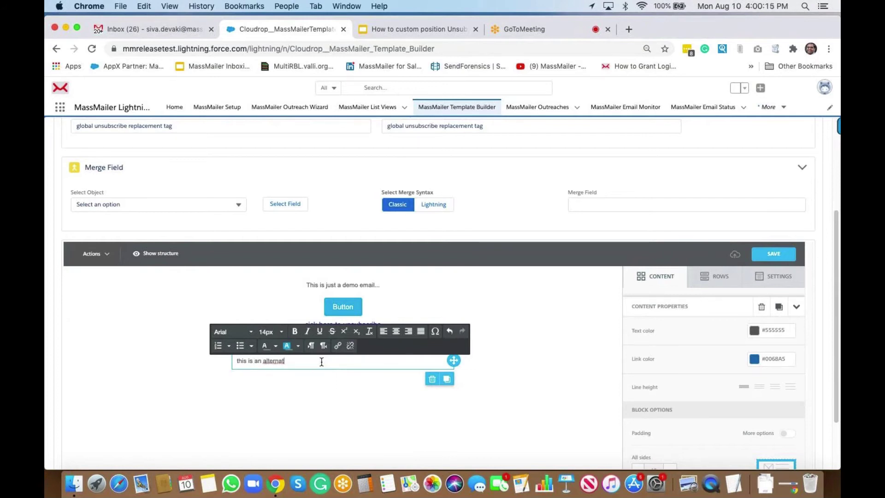
{"action": "type", "text": "i"}
{"action": "type", "text": " way to add insubscribe link"}
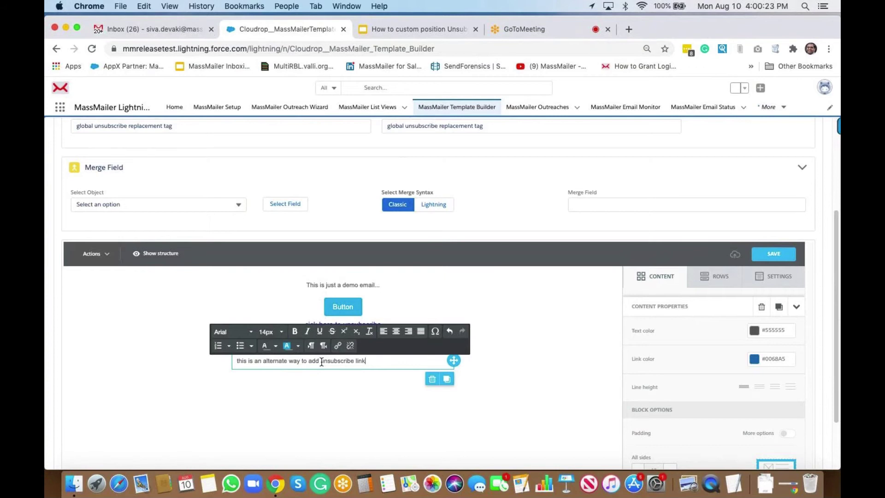
{"action": "key", "text": "super+a"}
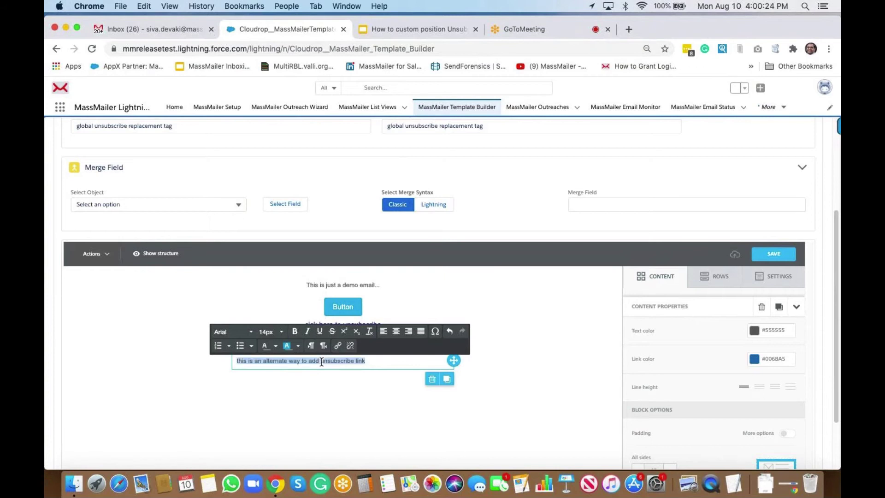
{"action": "left_click", "coordinate": [394, 333]}
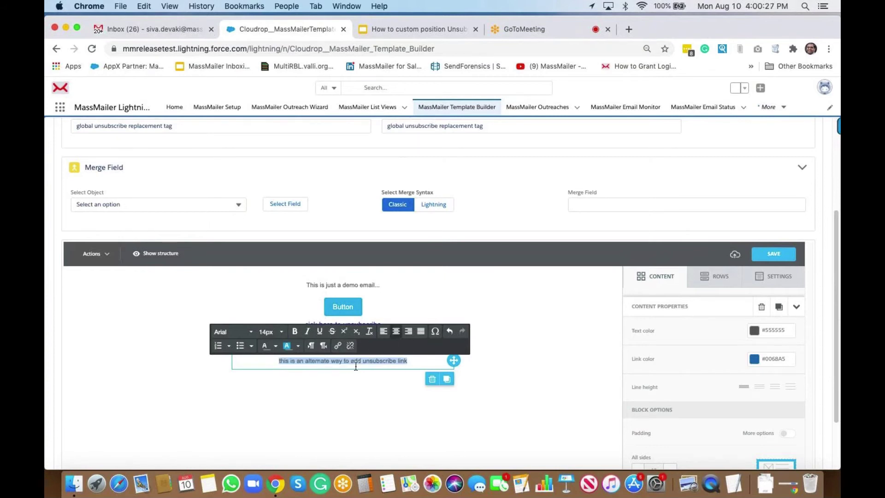
Link the words "unsubscribe link" in the new text block to the URL [unsubscribe].
{"action": "left_click", "coordinate": [366, 362]}
{"action": "left_click_drag", "start_coordinate": [409, 360], "coordinate": [362, 361]}
{"action": "left_click", "coordinate": [340, 353]}
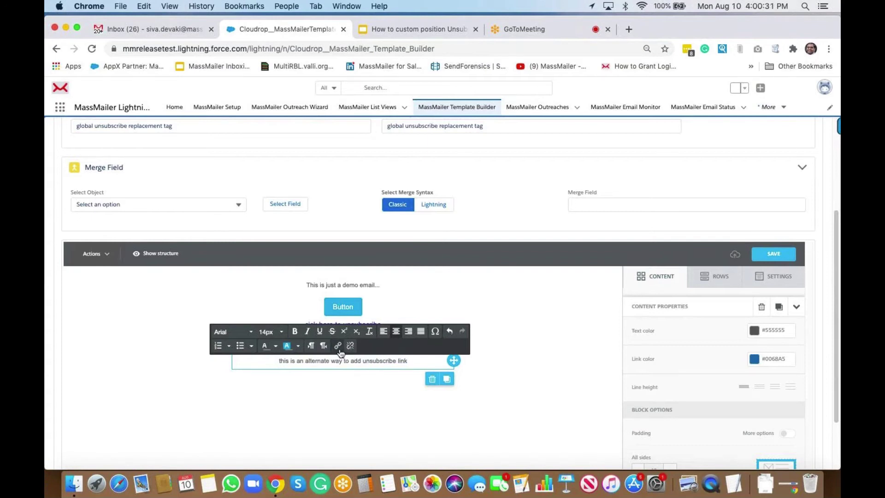
{"action": "type", "text": "[unsubscribe]"}
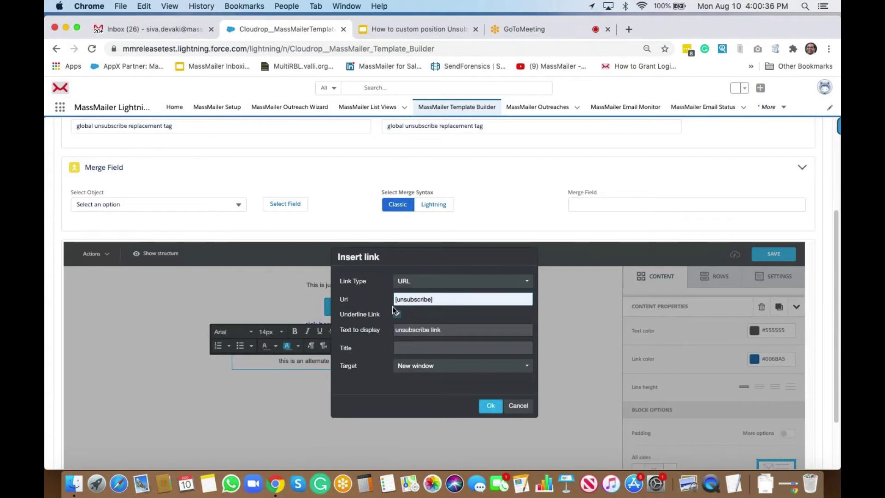
{"action": "left_click", "coordinate": [483, 406]}
{"action": "left_click", "coordinate": [514, 193]}
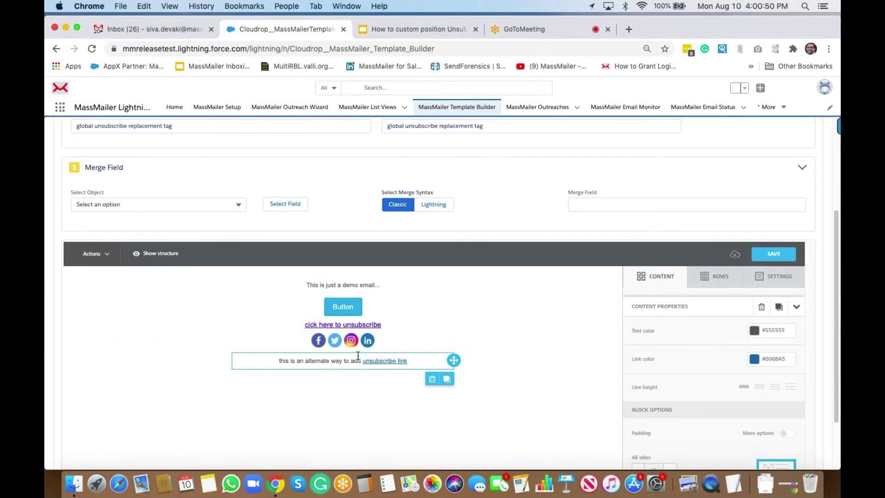
Review the HTML code of the "cick here to unsubscribe" block, and save the template.
{"action": "left_click", "coordinate": [390, 324]}
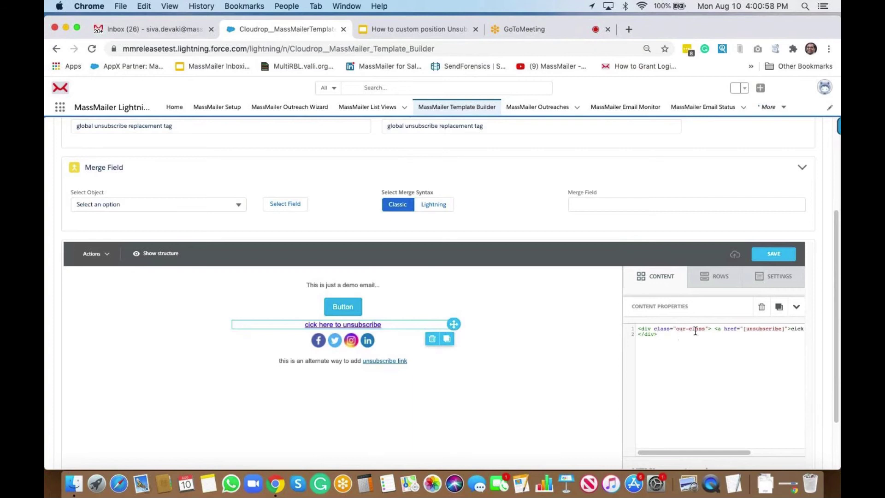
{"action": "scroll", "coordinate": [733, 332], "scroll_direction": "right", "scroll_amount": 5}
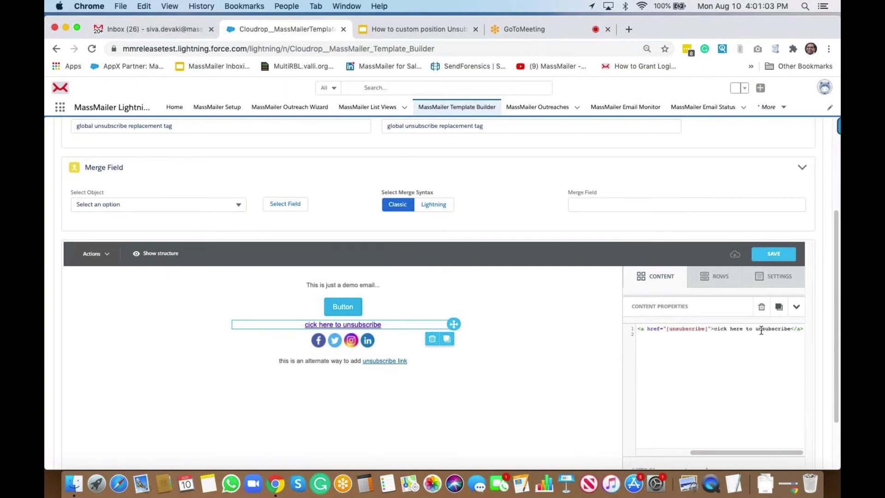
{"action": "left_click", "coordinate": [746, 336]}
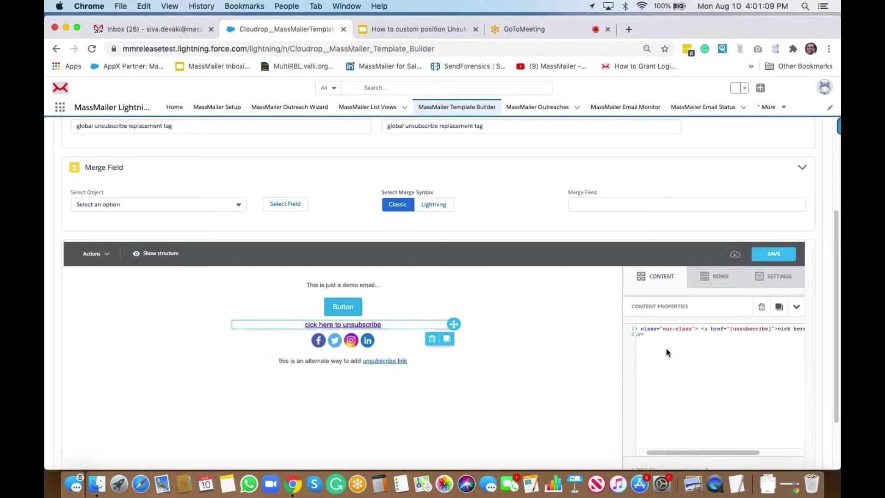
{"action": "left_click", "coordinate": [766, 256]}
{"action": "scroll", "coordinate": [522, 193], "scroll_direction": "down", "scroll_amount": 3}
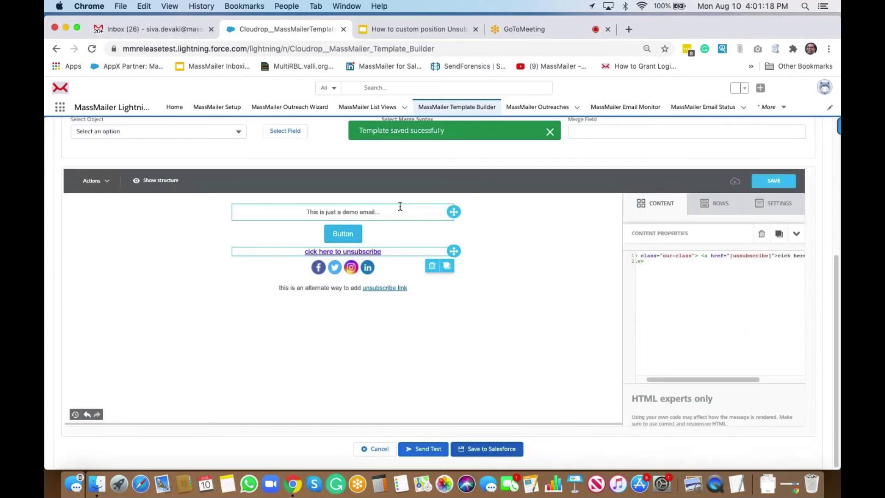
Find the test contact by first name, open the MassMailer, Inc contact record, and start Send Via MassMailer for it.
{"action": "left_click", "coordinate": [378, 88]}
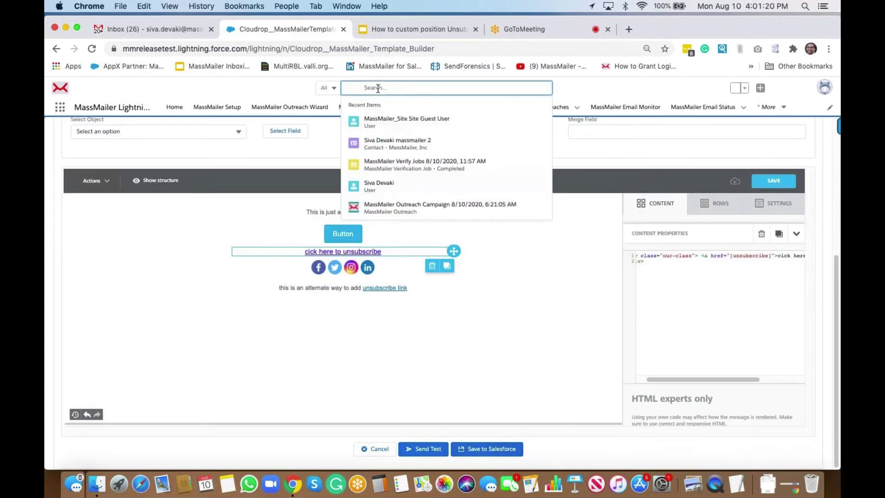
{"action": "type", "text": "siva"}
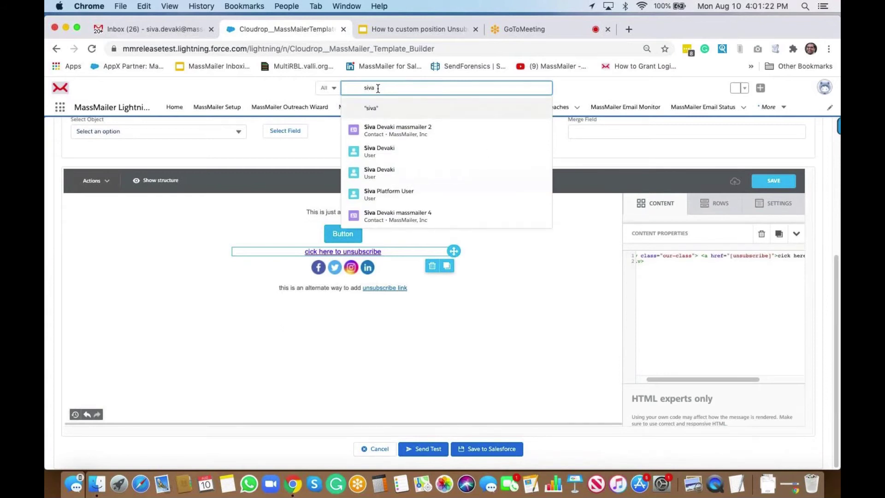
{"action": "left_click", "coordinate": [392, 133]}
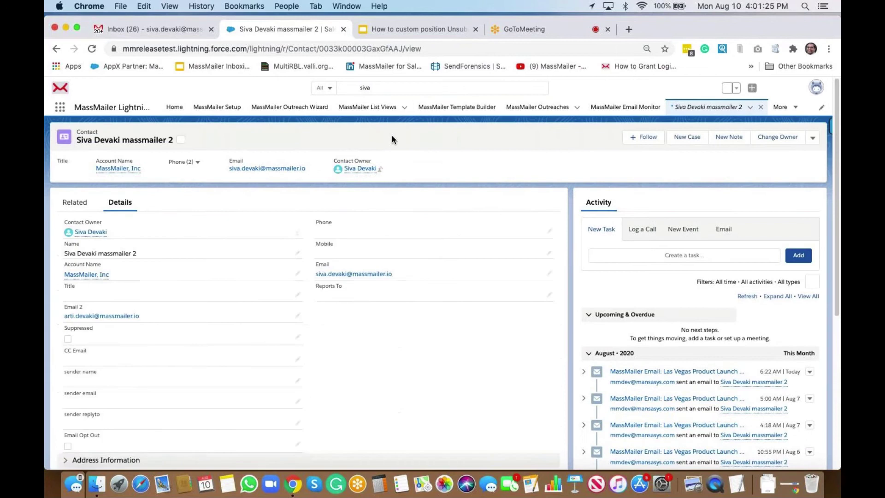
{"action": "left_click", "coordinate": [812, 138]}
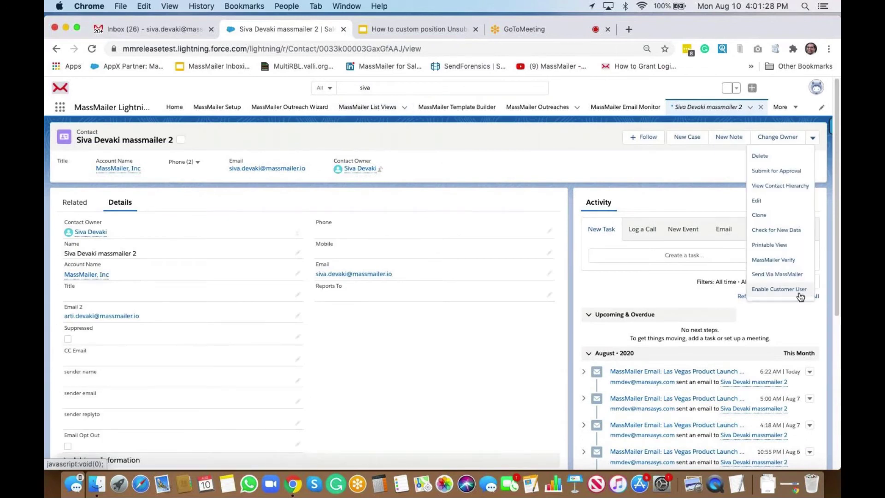
{"action": "left_click", "coordinate": [775, 275]}
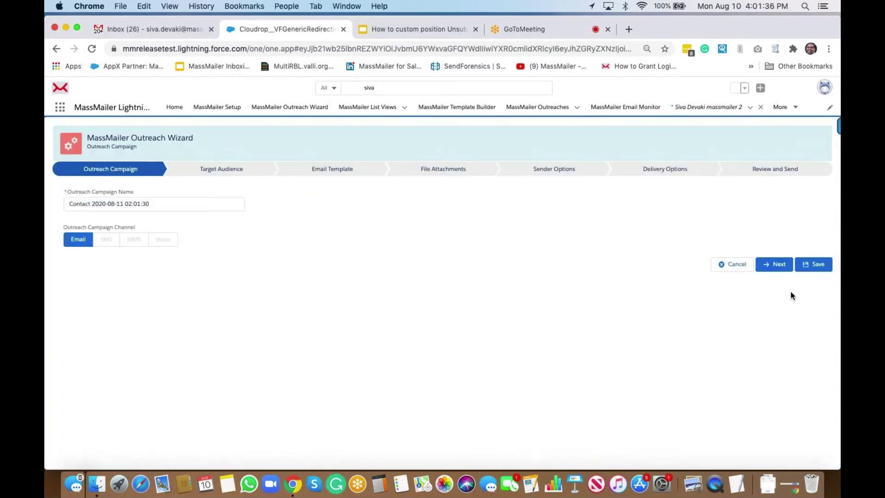
Keep the default campaign details and target audience, and select the "global unsubscribe replacement tag" template from the MassMailer folder.
{"action": "left_click", "coordinate": [773, 265]}
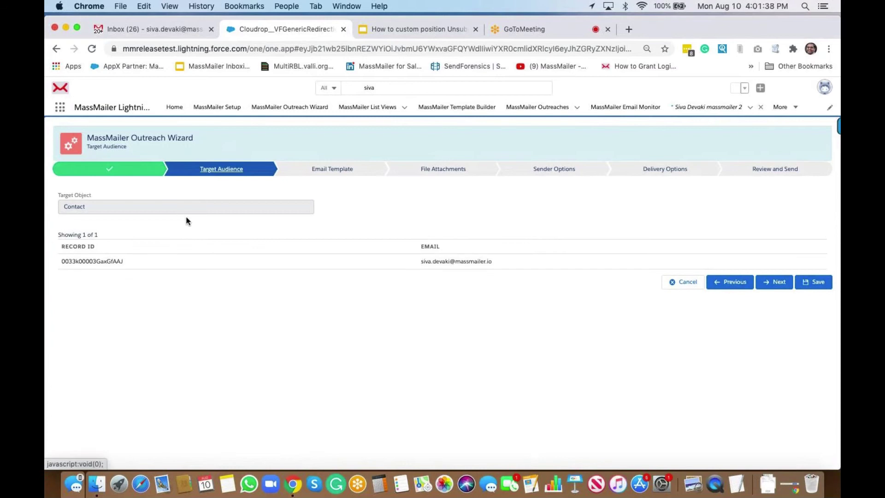
{"action": "left_click", "coordinate": [780, 284]}
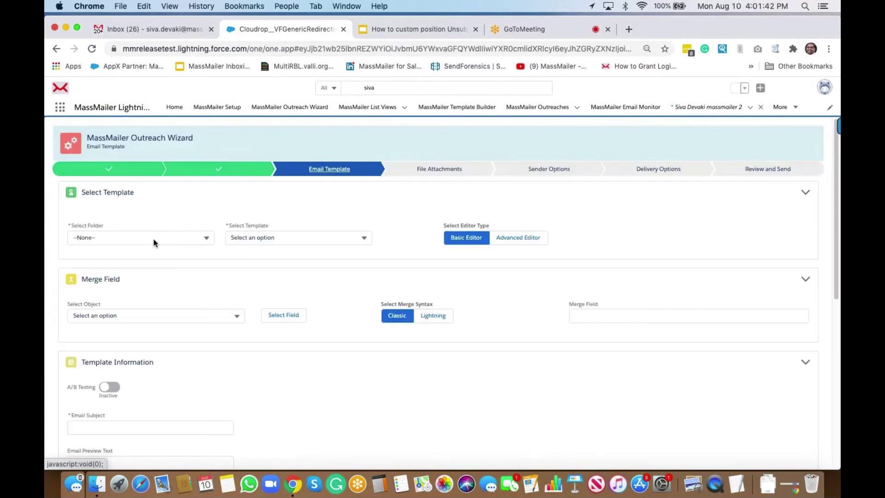
{"action": "left_click", "coordinate": [153, 238]}
{"action": "left_click", "coordinate": [119, 280]}
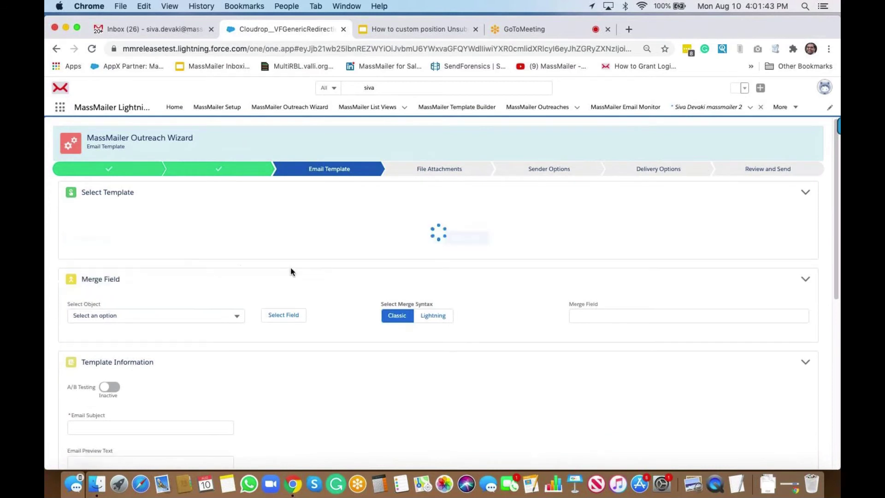
{"action": "left_click", "coordinate": [272, 239]}
{"action": "left_click", "coordinate": [272, 252]}
{"action": "type", "text": "unsub"}
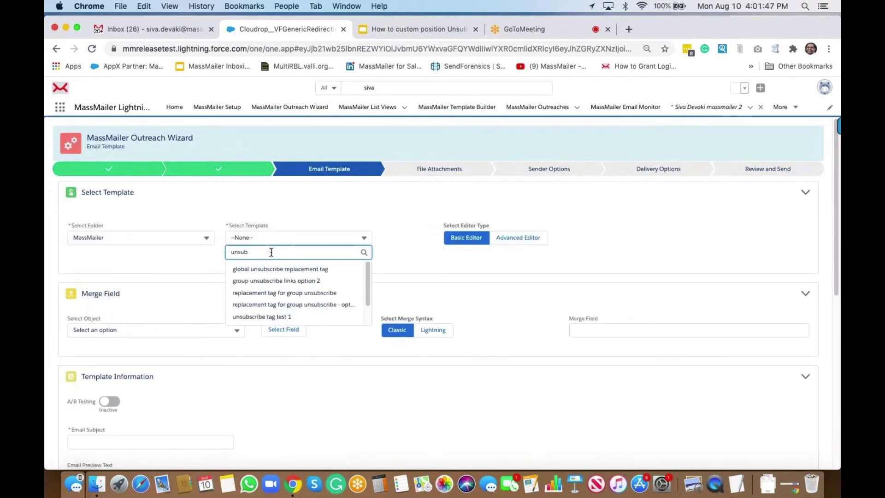
{"action": "left_click", "coordinate": [279, 281]}
{"action": "left_click", "coordinate": [330, 239]}
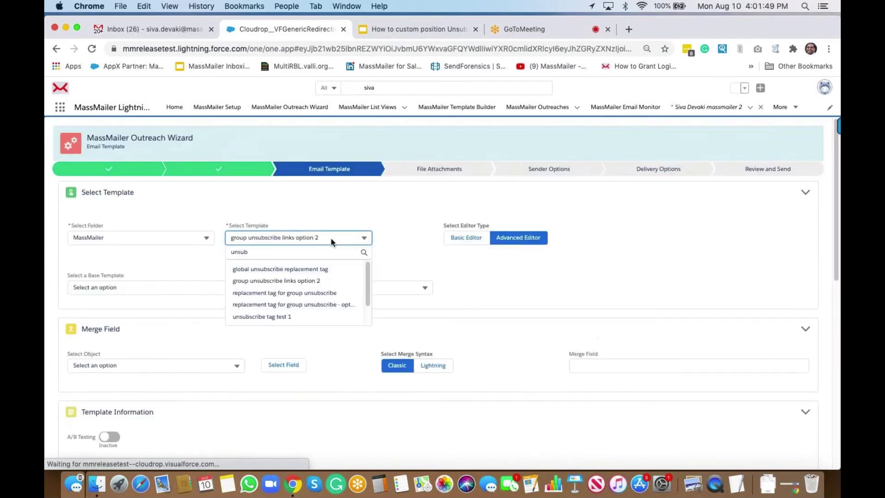
{"action": "left_click", "coordinate": [311, 269]}
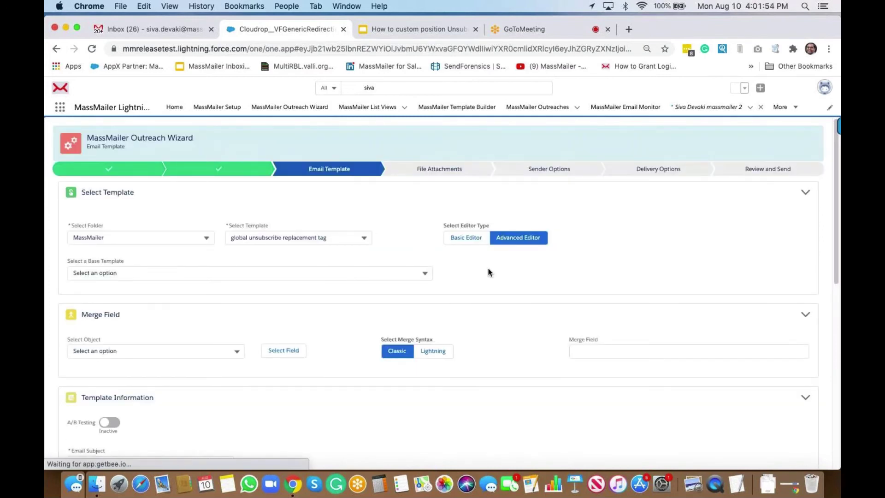
Save the email body in the wizard's template editor, and continue to the file attachments stage.
{"action": "scroll", "coordinate": [489, 272], "scroll_direction": "down", "scroll_amount": 1}
{"action": "scroll", "coordinate": [489, 272], "scroll_direction": "down", "scroll_amount": 5}
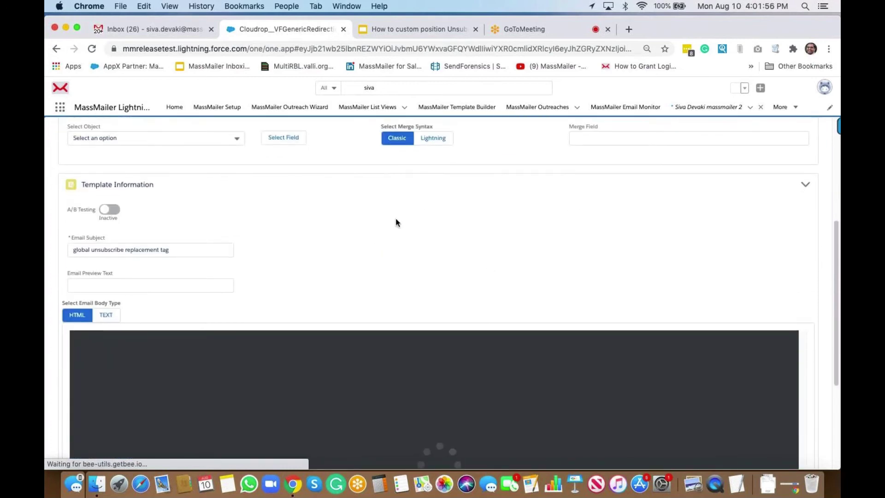
{"action": "scroll", "coordinate": [395, 222], "scroll_direction": "down", "scroll_amount": 2}
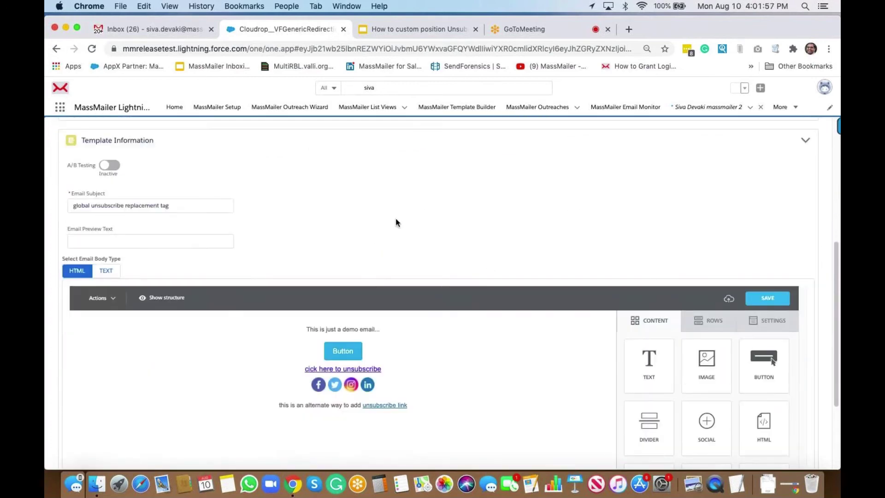
{"action": "left_click", "coordinate": [775, 257]}
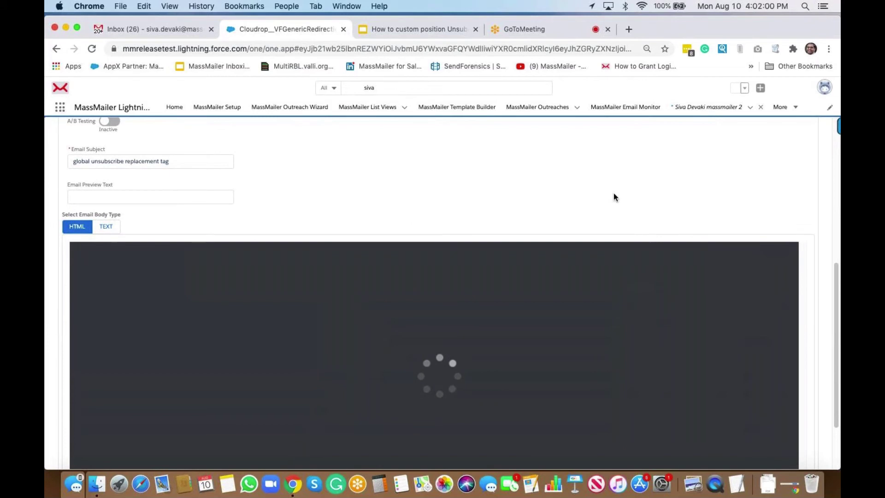
{"action": "scroll", "coordinate": [613, 194], "scroll_direction": "down", "scroll_amount": 2}
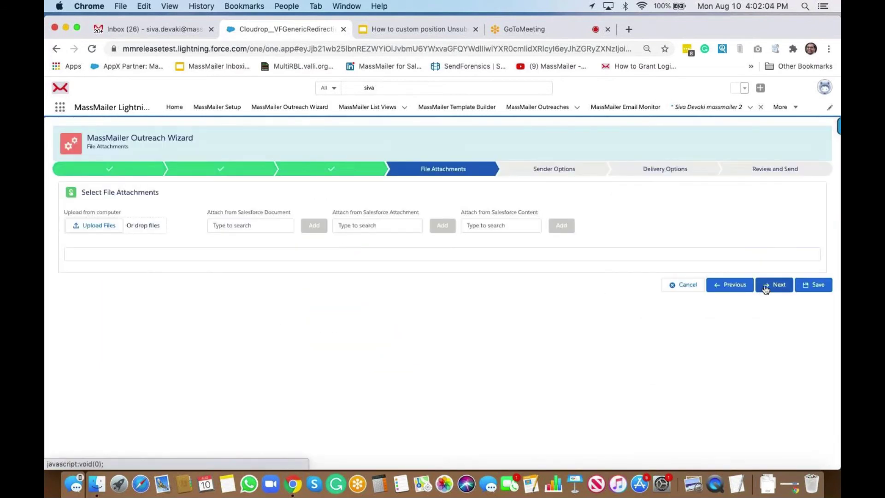
Keep the attachment, sender and delivery defaults, including the Global Unsubscribe group, and finish the outreach campaign to send it.
{"action": "left_click", "coordinate": [765, 288]}
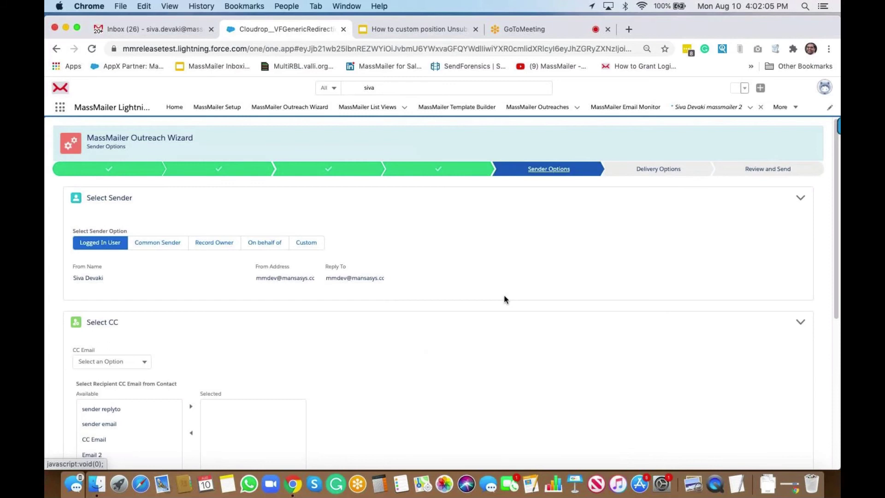
{"action": "scroll", "coordinate": [562, 324], "scroll_direction": "down", "scroll_amount": 5}
{"action": "left_click", "coordinate": [765, 452]}
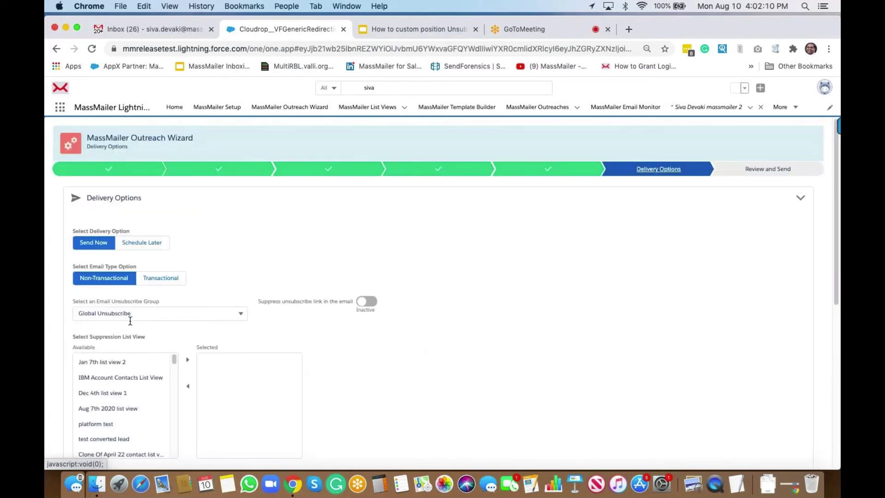
{"action": "scroll", "coordinate": [585, 325], "scroll_direction": "down", "scroll_amount": 7}
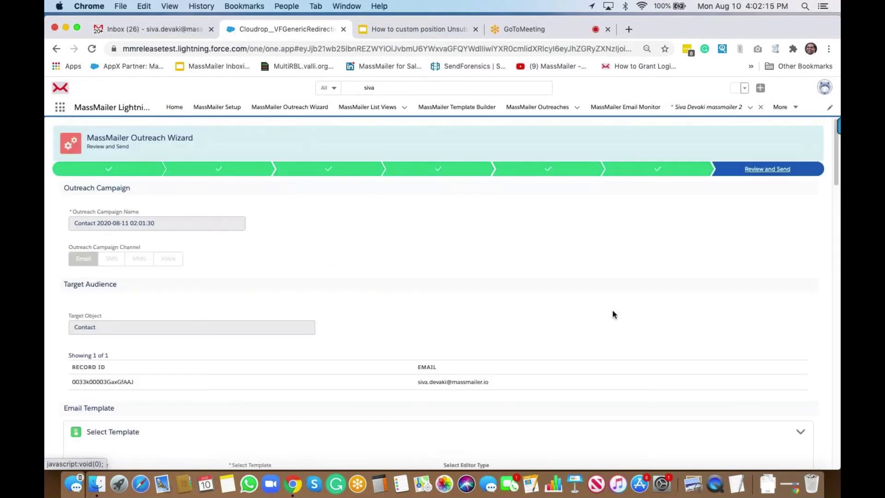
{"action": "scroll", "coordinate": [612, 314], "scroll_direction": "down", "scroll_amount": 20}
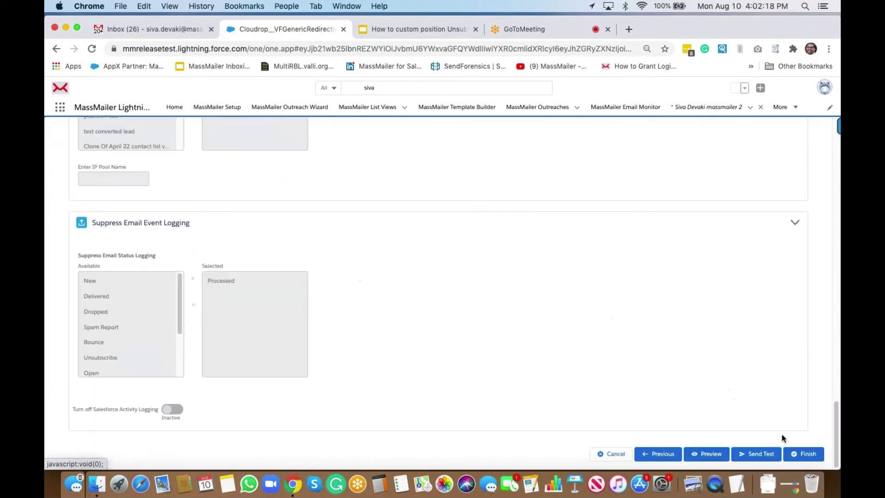
{"action": "left_click", "coordinate": [805, 456]}
Open the new campaign's record in MassMailer Outreaches, and copy its email subject.
{"action": "left_click", "coordinate": [535, 110]}
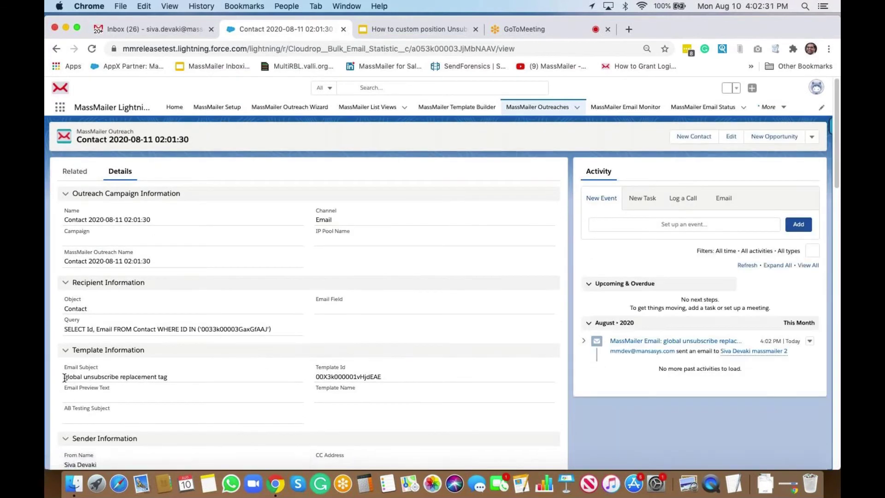
{"action": "left_click_drag", "start_coordinate": [108, 378], "coordinate": [168, 379]}
{"action": "key", "text": "cmd+c"}
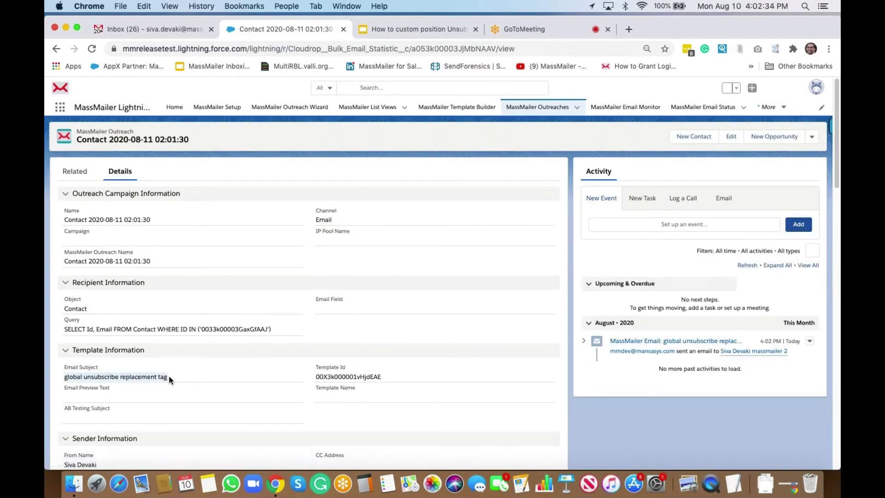
Switch to Gmail, search for "global unsubscribe replacement tag", and open the newest matching email.
{"action": "left_click", "coordinate": [137, 31]}
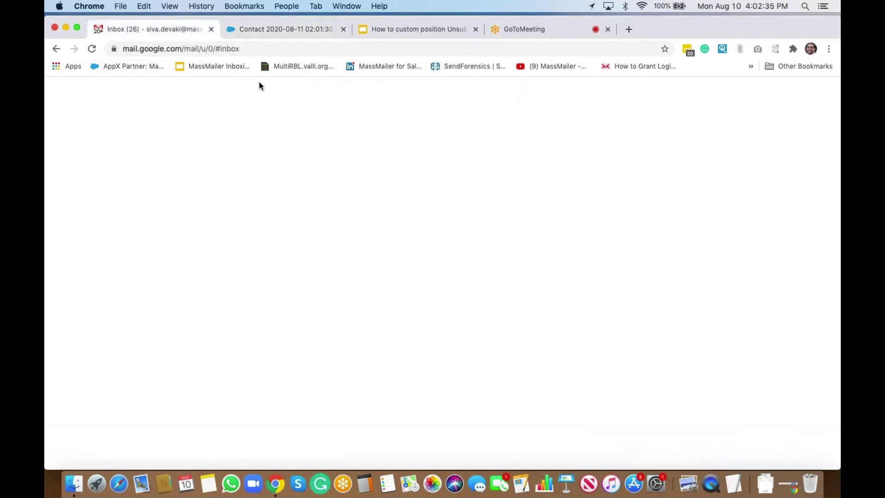
{"action": "left_click", "coordinate": [263, 94]}
{"action": "key", "text": "cmd+v"}
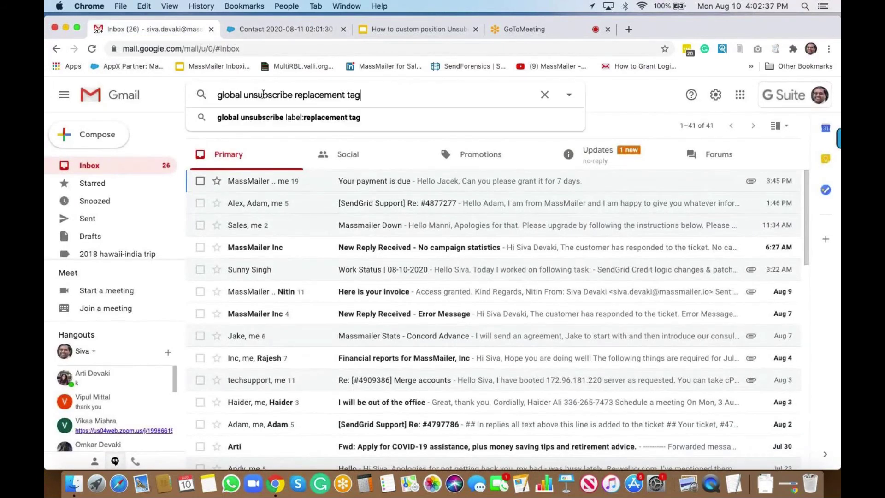
{"action": "key", "text": "Return"}
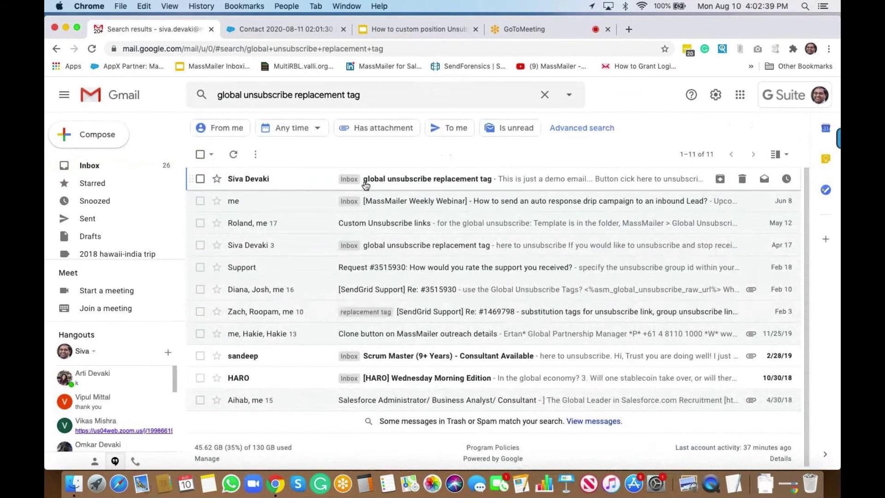
{"action": "left_click", "coordinate": [430, 178]}
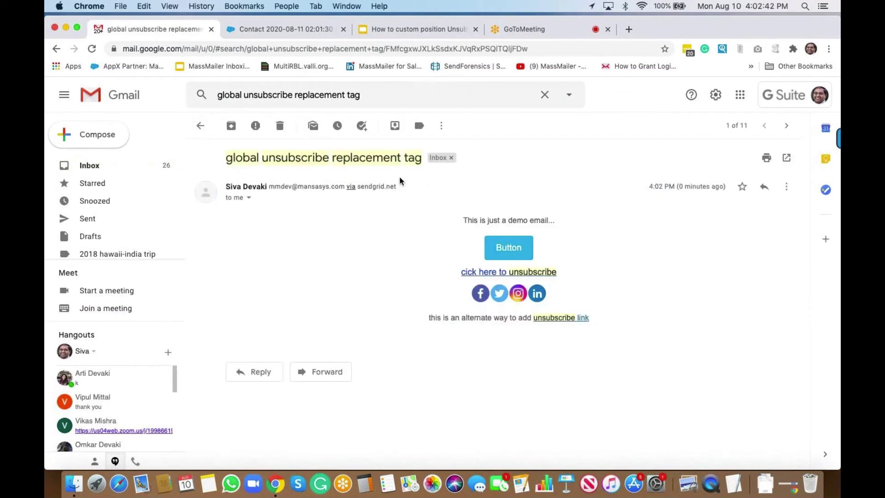
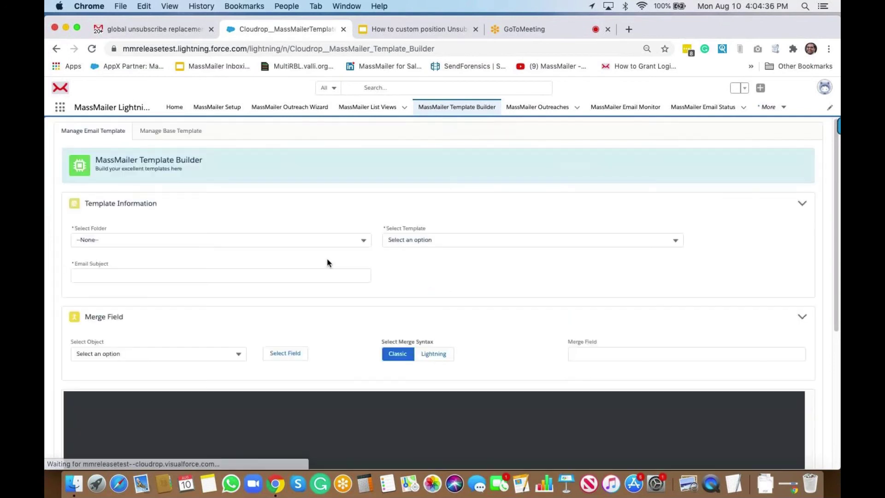
Load the "replacement tag for group unsubscribe" template from the MassMailer folder in the Template Builder, filtering templates by "unsub".
{"action": "left_click", "coordinate": [270, 239]}
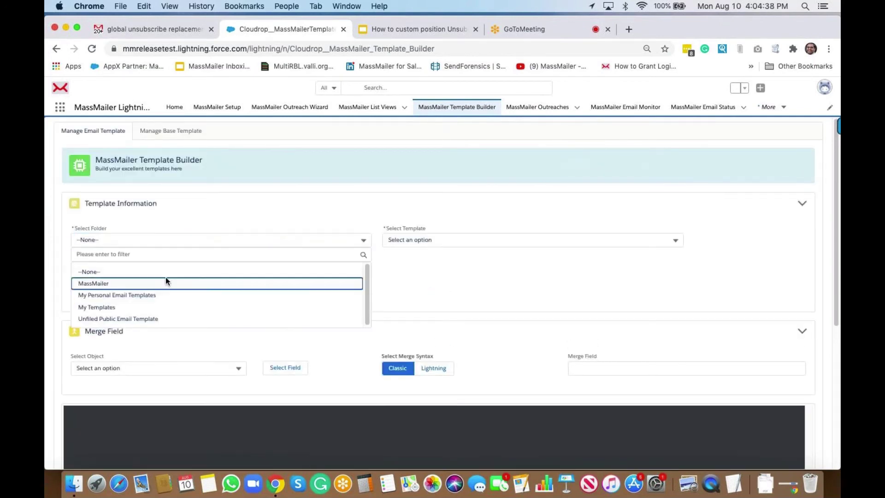
{"action": "left_click", "coordinate": [138, 283]}
{"action": "left_click", "coordinate": [482, 239]}
{"action": "left_click", "coordinate": [467, 257]}
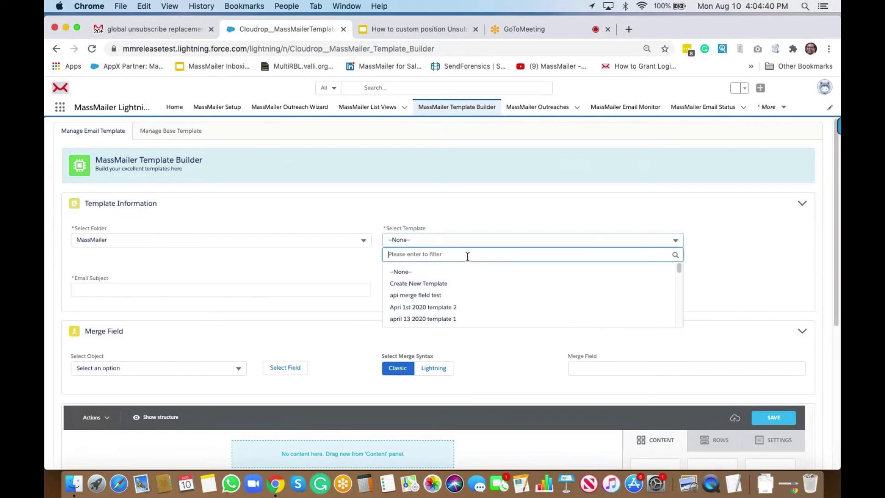
{"action": "type", "text": "unsub"}
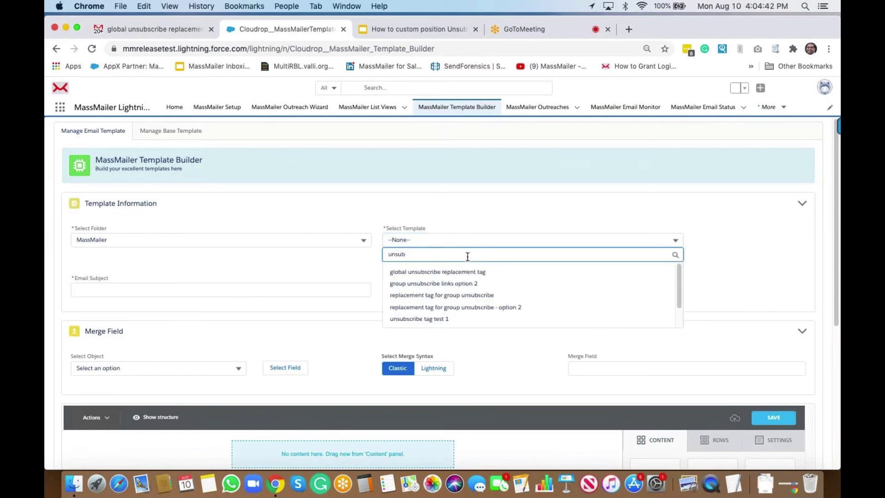
{"action": "left_click", "coordinate": [477, 295]}
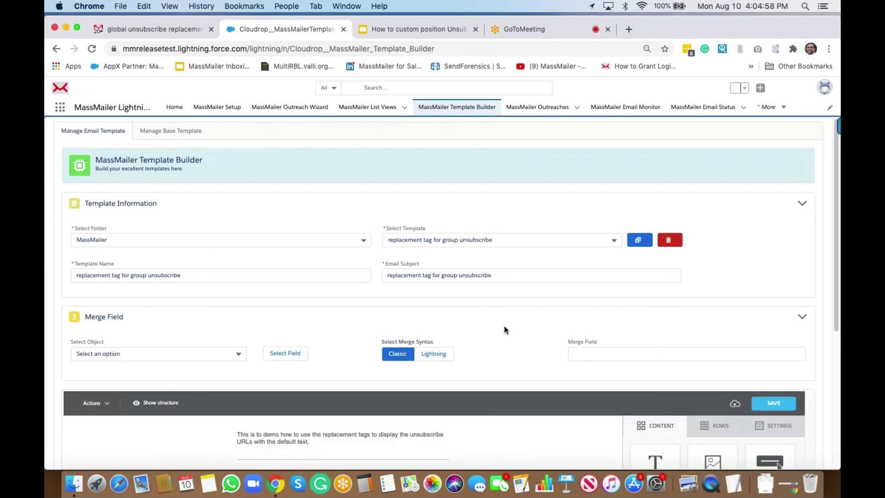
Examine the template's HTML block with the group unsubscribe, global unsubscribe and preferences replacement tags.
{"action": "scroll", "coordinate": [504, 325], "scroll_direction": "down", "scroll_amount": 5}
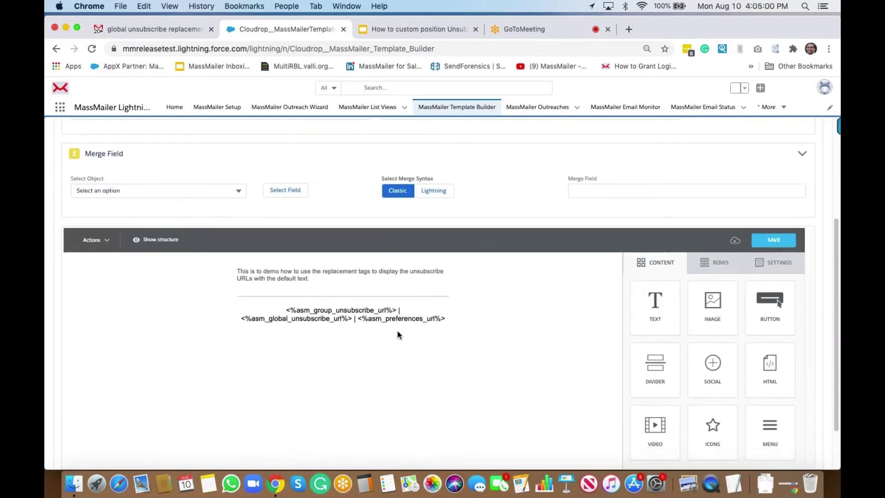
{"action": "left_click", "coordinate": [313, 317]}
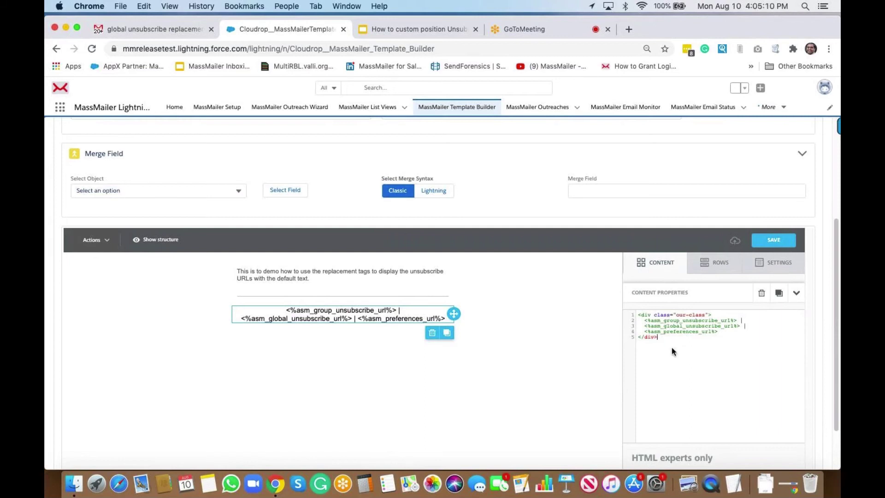
{"action": "left_click", "coordinate": [721, 354]}
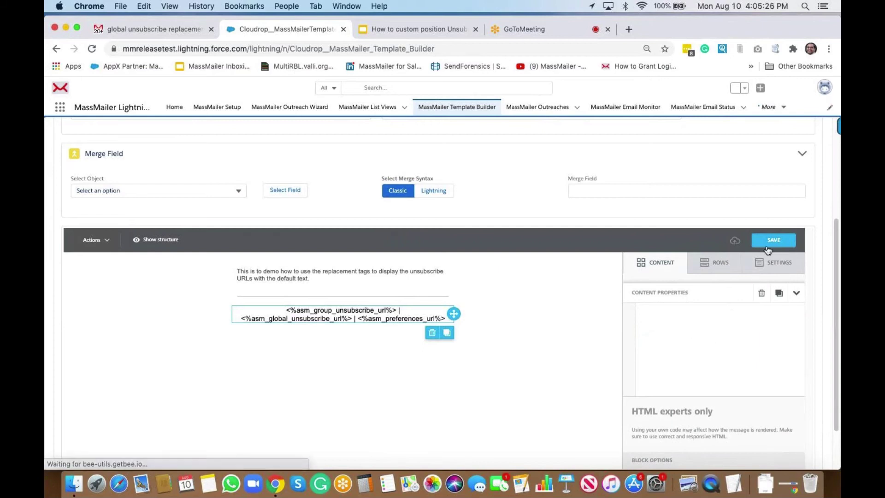
{"action": "scroll", "coordinate": [502, 258], "scroll_direction": "down", "scroll_amount": 3}
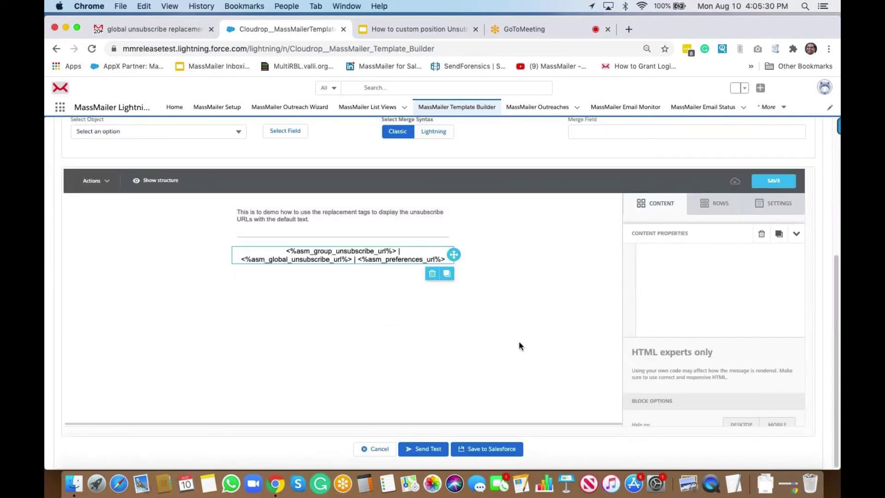
{"action": "scroll", "coordinate": [519, 345], "scroll_direction": "up", "scroll_amount": 10}
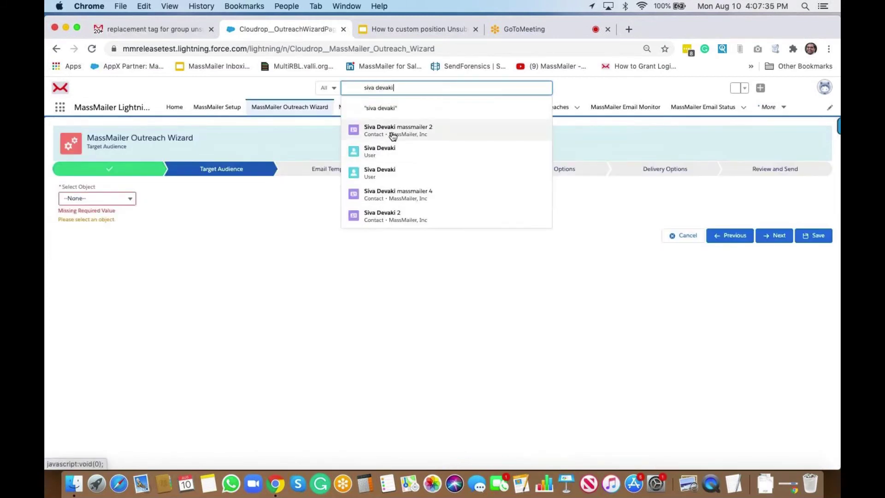
Open the first contact matching the searched name, start Send Via MassMailer, and keep the default campaign name and target audience.
{"action": "left_click", "coordinate": [392, 134]}
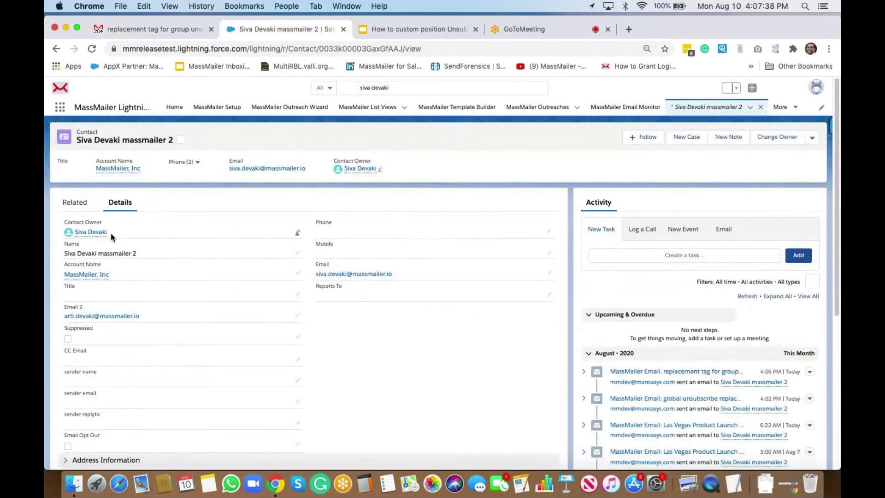
{"action": "left_click", "coordinate": [812, 138]}
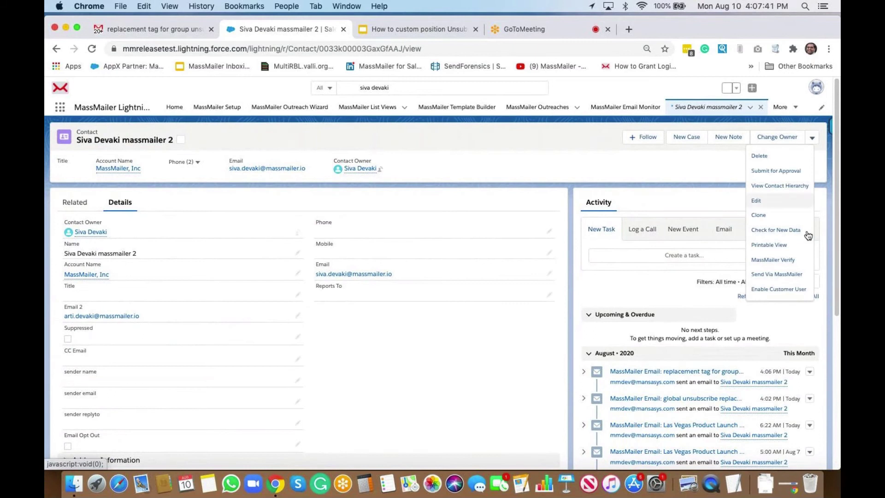
{"action": "left_click", "coordinate": [776, 275]}
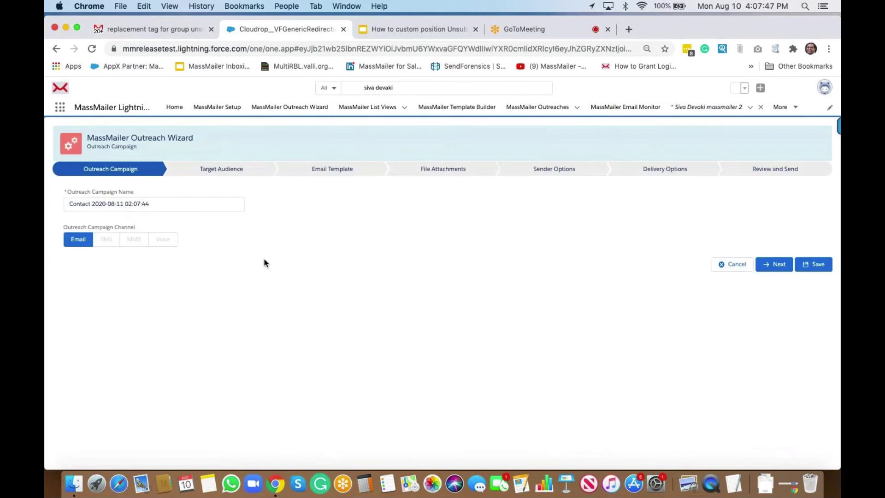
{"action": "left_click", "coordinate": [772, 266]}
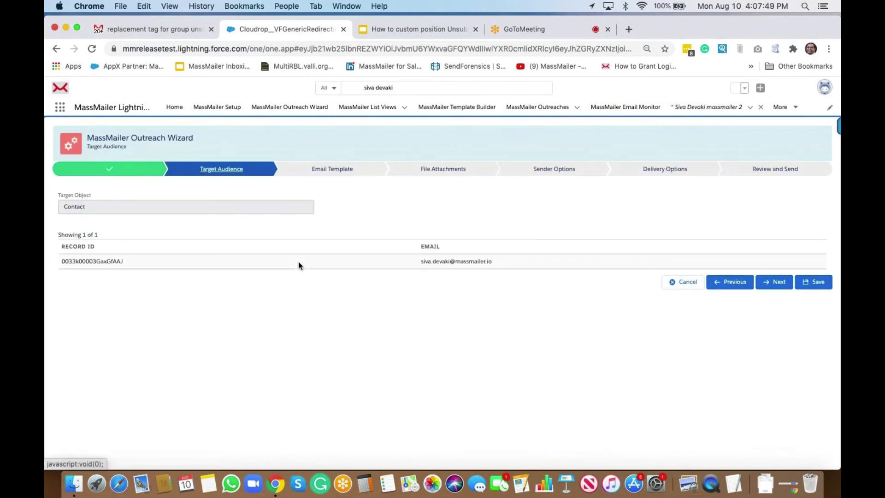
{"action": "left_click", "coordinate": [778, 287]}
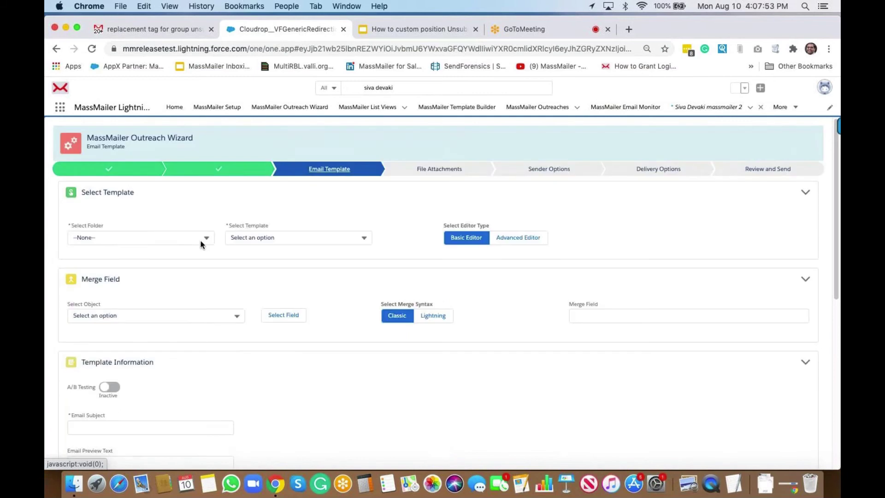
Choose the "replacement tag for group unsubscribe" template from the MassMailer folder for the outreach campaign.
{"action": "left_click", "coordinate": [204, 237]}
{"action": "left_click", "coordinate": [100, 283]}
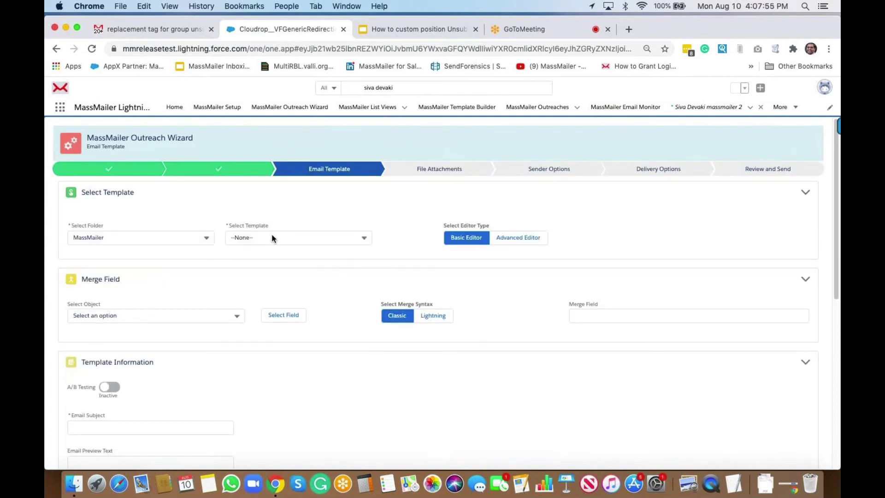
{"action": "left_click", "coordinate": [271, 237]}
{"action": "left_click", "coordinate": [276, 252]}
{"action": "type", "text": "unsu"}
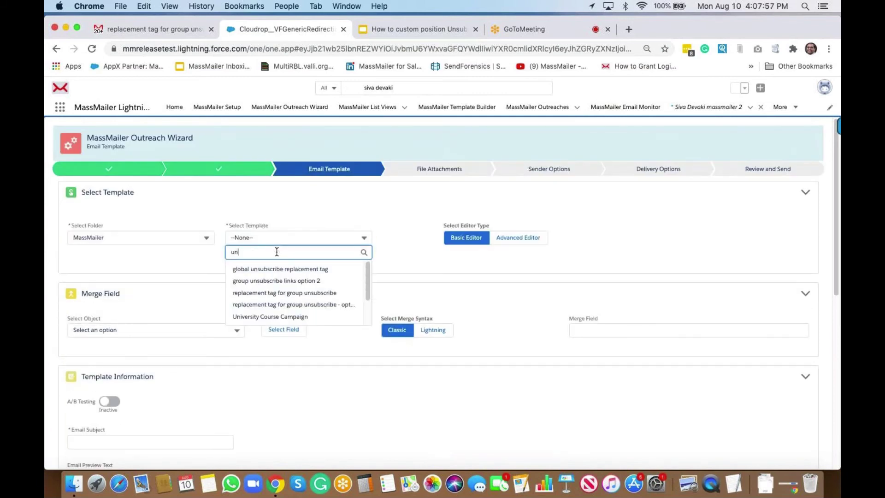
{"action": "left_click", "coordinate": [293, 293]}
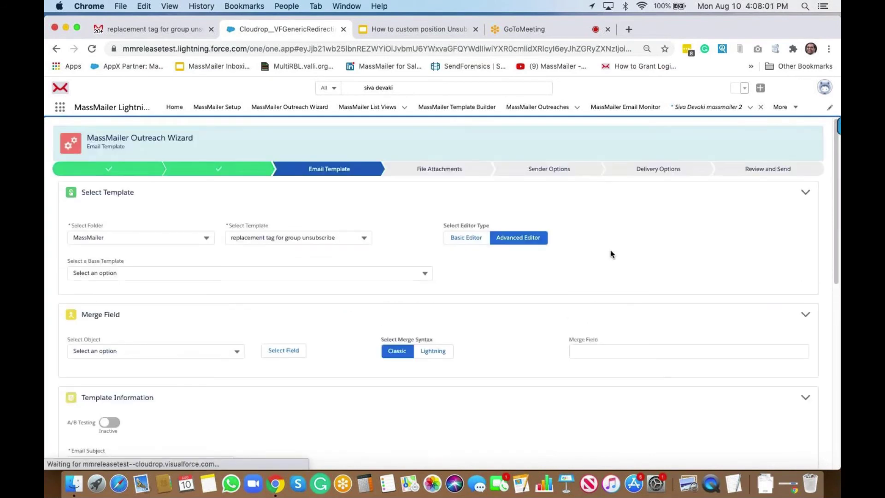
Inspect the HTML block holding the three replacement tags, save the email body, and continue to the file attachments stage.
{"action": "scroll", "coordinate": [610, 254], "scroll_direction": "down", "scroll_amount": 5}
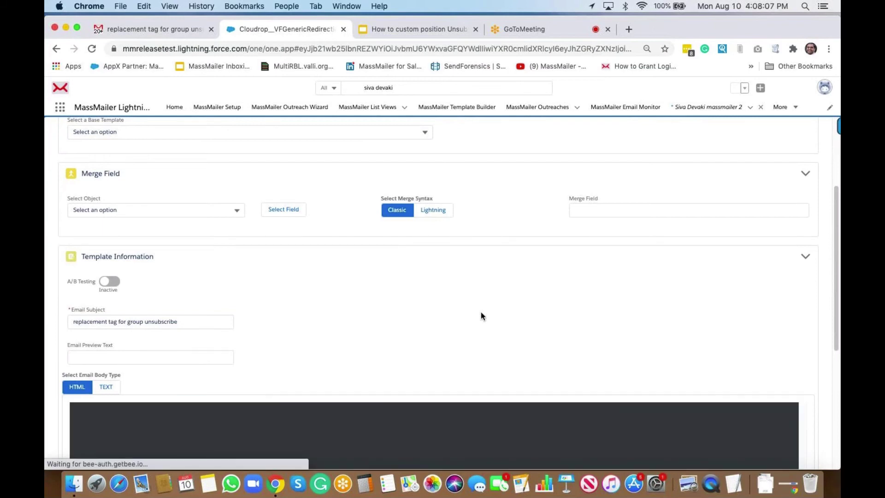
{"action": "scroll", "coordinate": [480, 313], "scroll_direction": "down", "scroll_amount": 5}
{"action": "scroll", "coordinate": [480, 312], "scroll_direction": "down", "scroll_amount": 2}
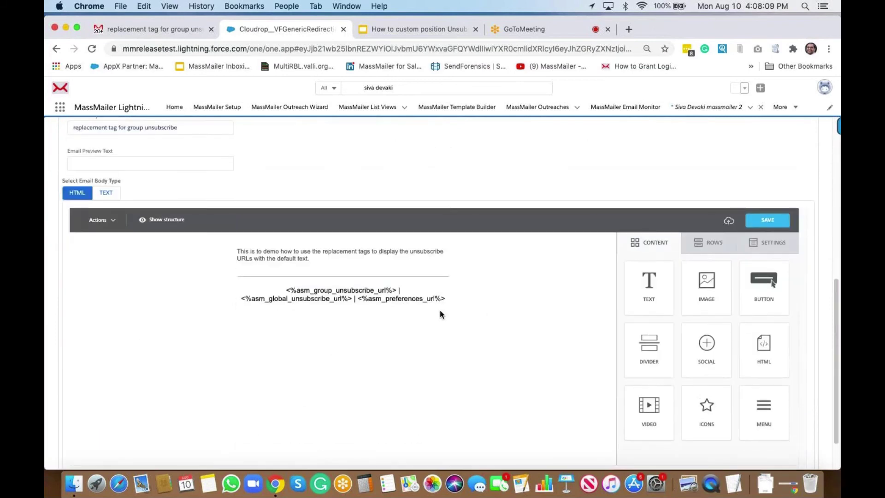
{"action": "left_click", "coordinate": [422, 289]}
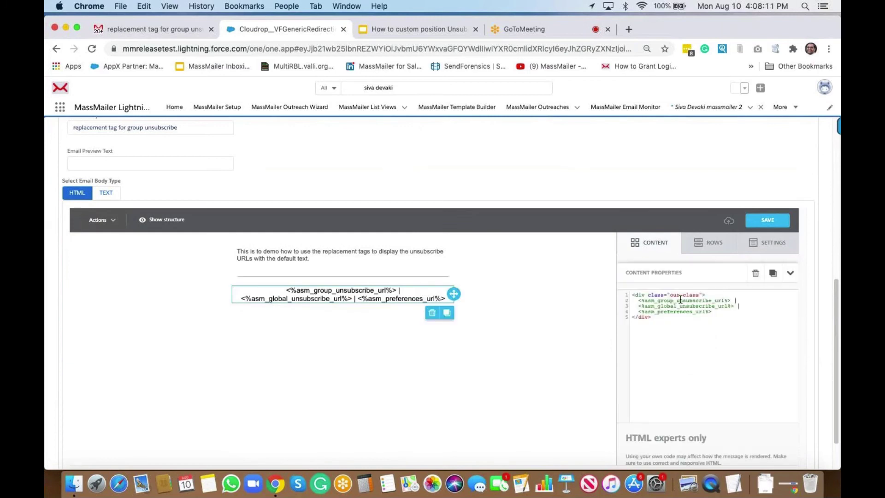
{"action": "left_click", "coordinate": [765, 220]}
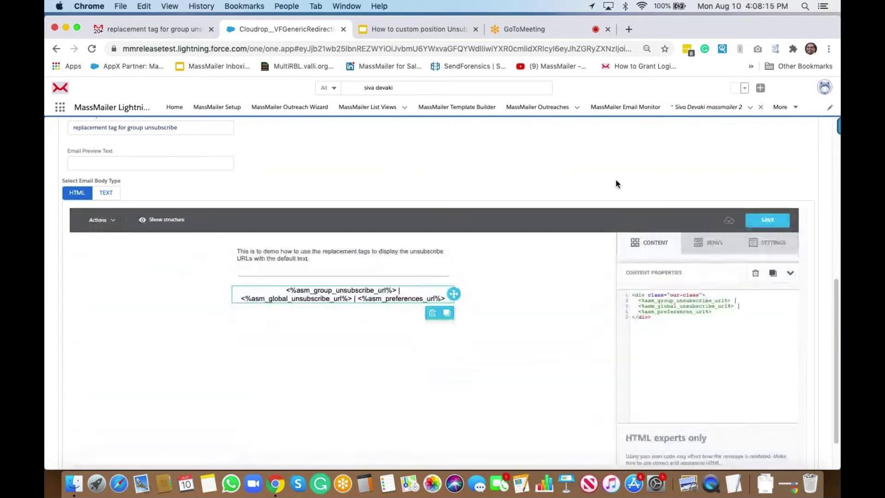
{"action": "scroll", "coordinate": [615, 183], "scroll_direction": "down", "scroll_amount": 2}
{"action": "left_click", "coordinate": [769, 453]}
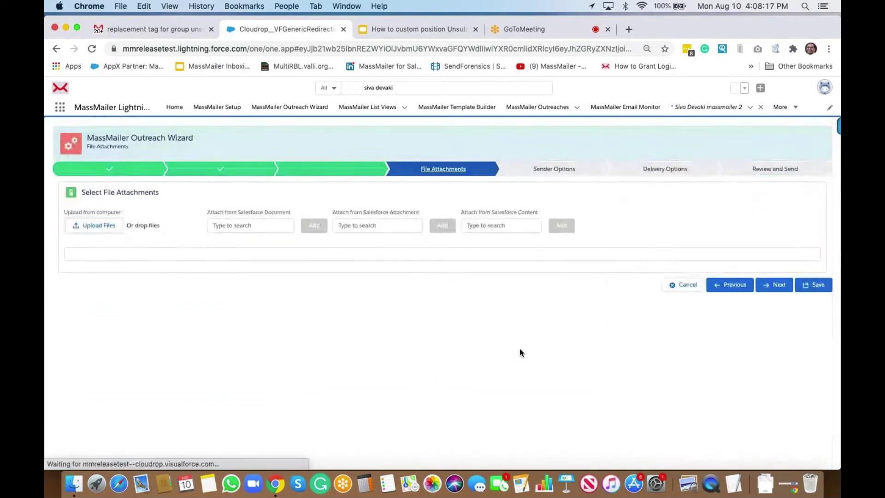
Add no file attachments, keep the logged-in user as sender, and continue to the delivery options.
{"action": "left_click", "coordinate": [778, 285]}
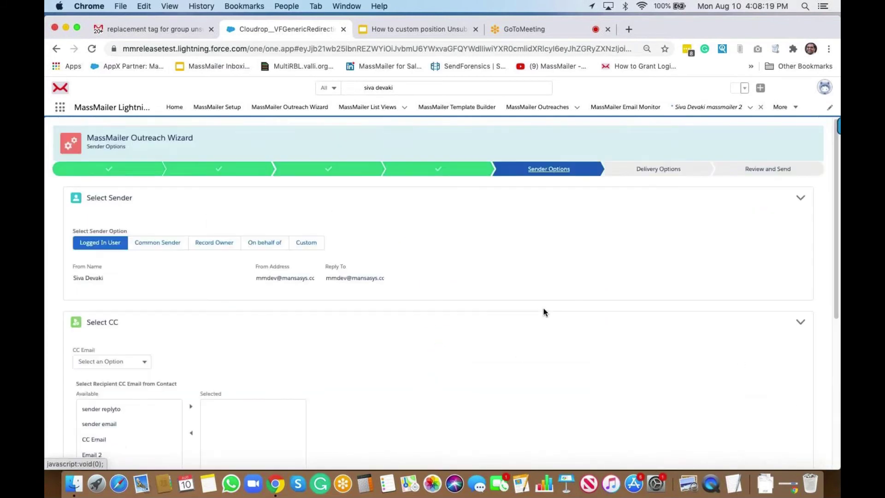
{"action": "scroll", "coordinate": [544, 312], "scroll_direction": "down", "scroll_amount": 5}
{"action": "left_click", "coordinate": [767, 453]}
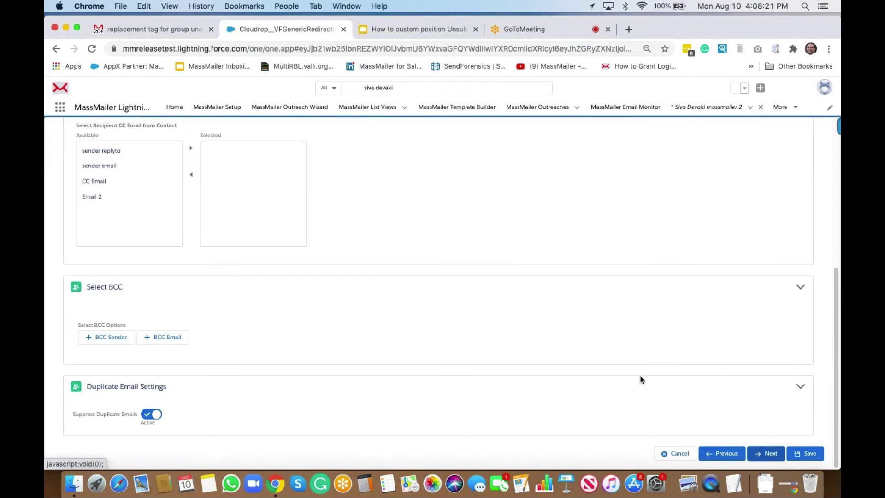
Set the campaign's email unsubscribe group to Marketing Communication.
{"action": "scroll", "coordinate": [649, 321], "scroll_direction": "down", "scroll_amount": 5}
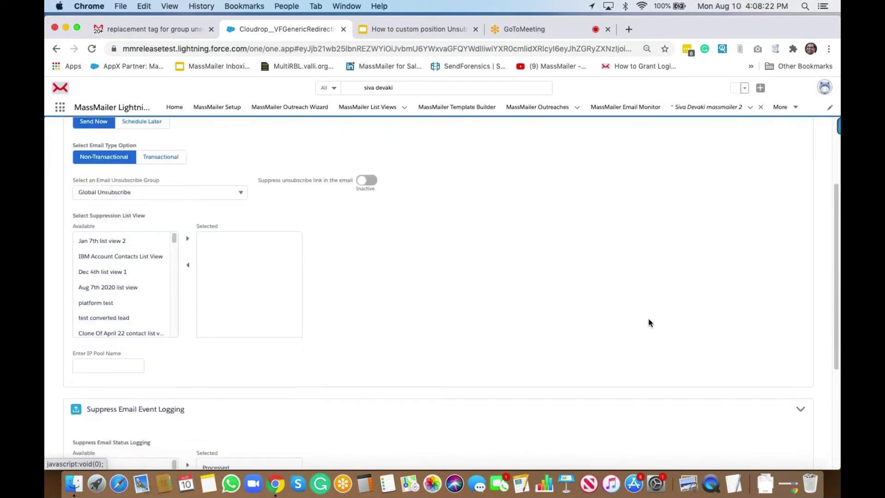
{"action": "scroll", "coordinate": [649, 323], "scroll_direction": "up", "scroll_amount": 5}
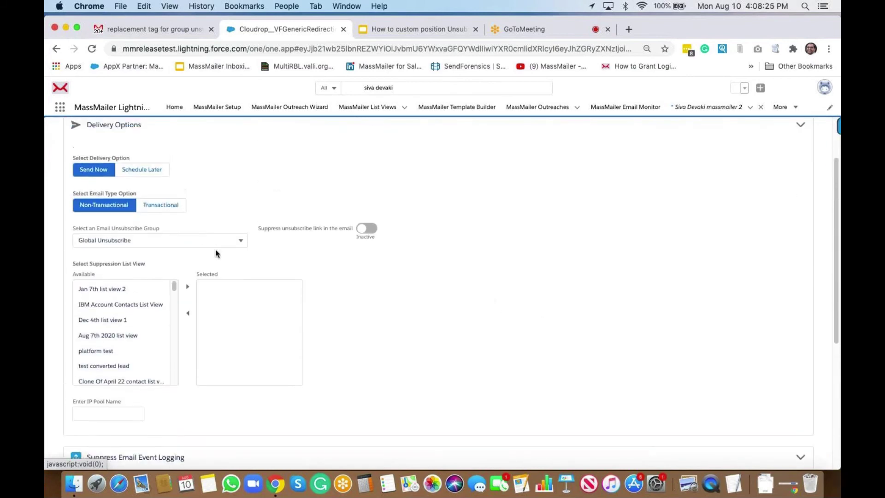
{"action": "left_click", "coordinate": [203, 241]}
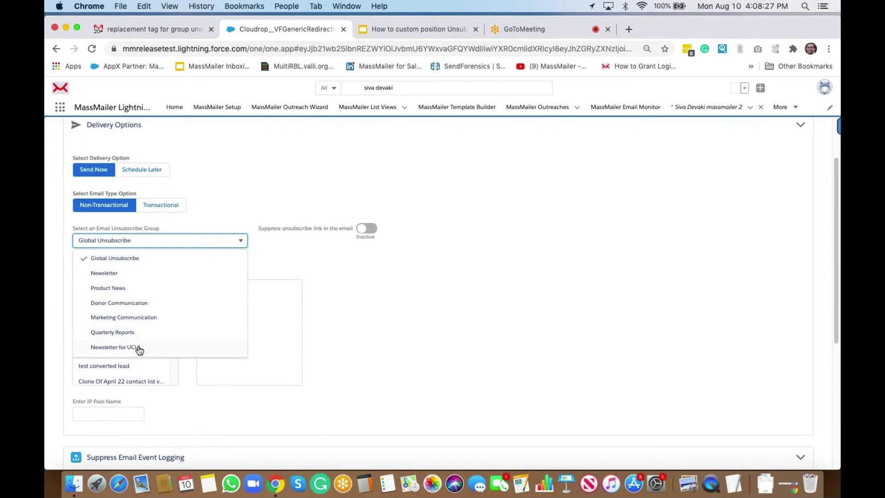
{"action": "scroll", "coordinate": [138, 349], "scroll_direction": "down", "scroll_amount": 2}
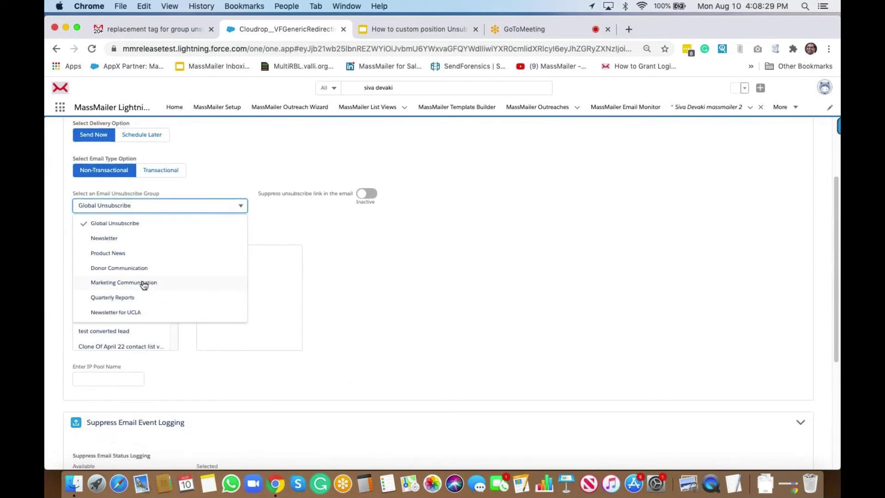
{"action": "left_click", "coordinate": [143, 285]}
{"action": "left_click", "coordinate": [534, 241]}
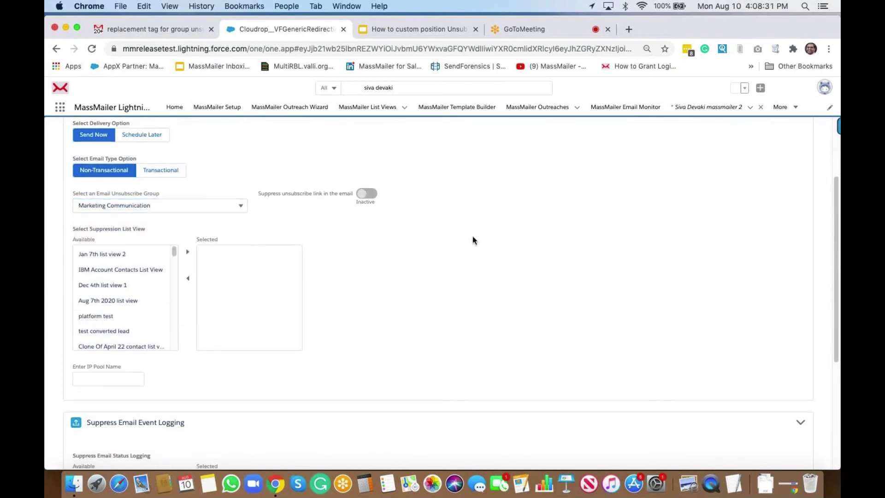
{"action": "scroll", "coordinate": [643, 288], "scroll_direction": "up", "scroll_amount": 3}
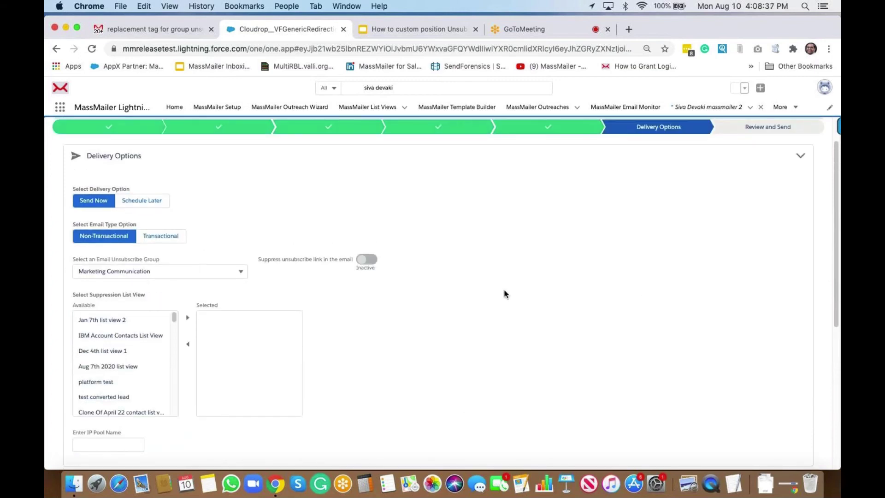
Continue to the review stage, finish the outreach campaign, and confirm its submission.
{"action": "scroll", "coordinate": [504, 293], "scroll_direction": "down", "scroll_amount": 10}
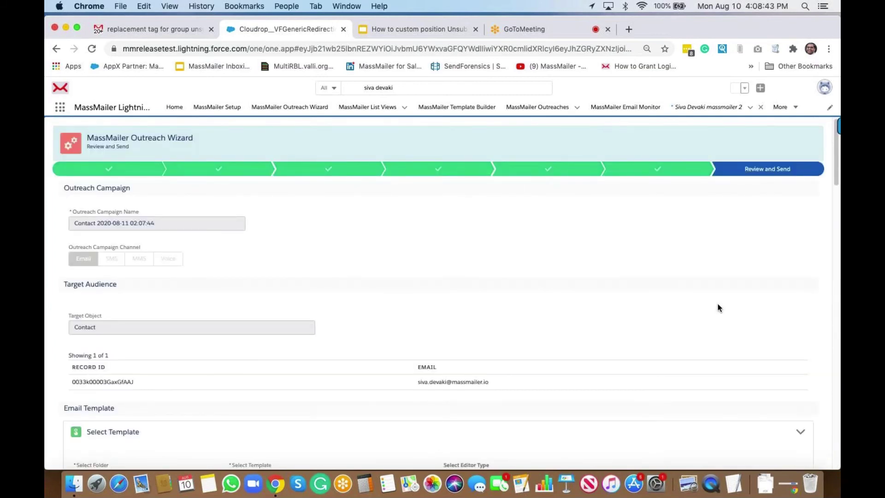
{"action": "scroll", "coordinate": [716, 306], "scroll_direction": "down", "scroll_amount": 20}
{"action": "left_click", "coordinate": [812, 455]}
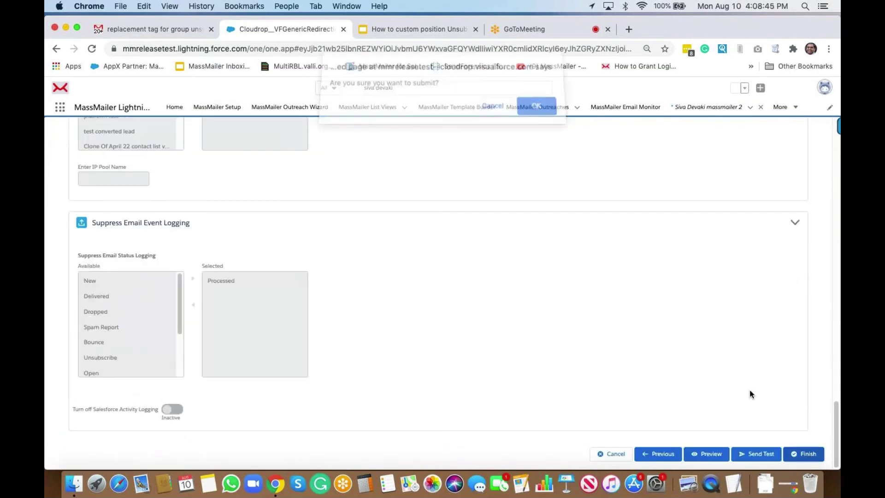
{"action": "left_click", "coordinate": [535, 109]}
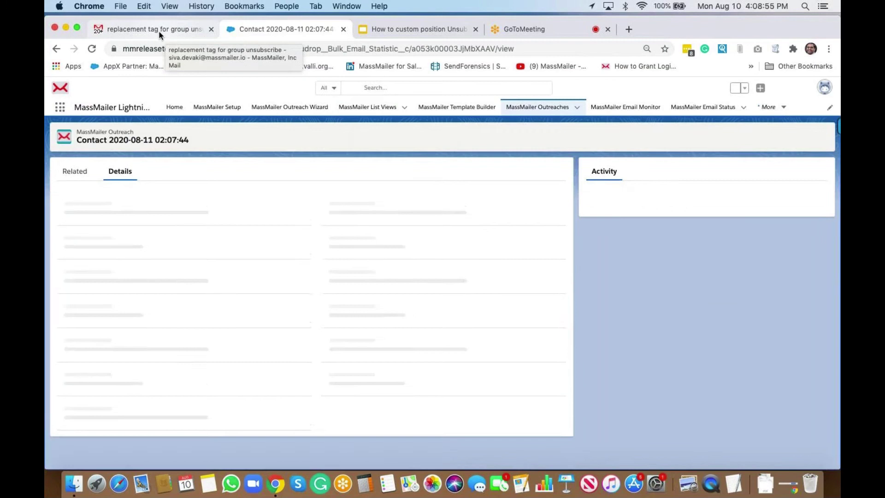
Switch to Gmail and search again for "replacement tag for group unsubscribe".
{"action": "left_click", "coordinate": [159, 30]}
{"action": "left_click", "coordinate": [298, 95]}
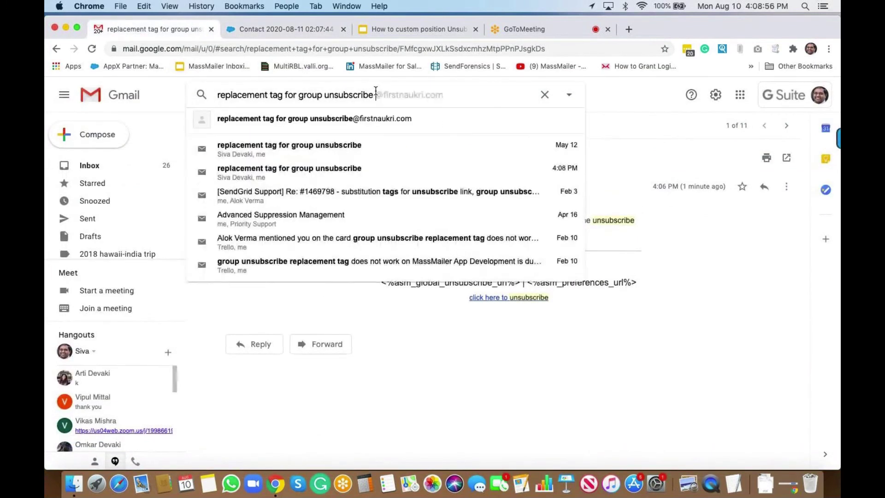
{"action": "key", "text": "Return"}
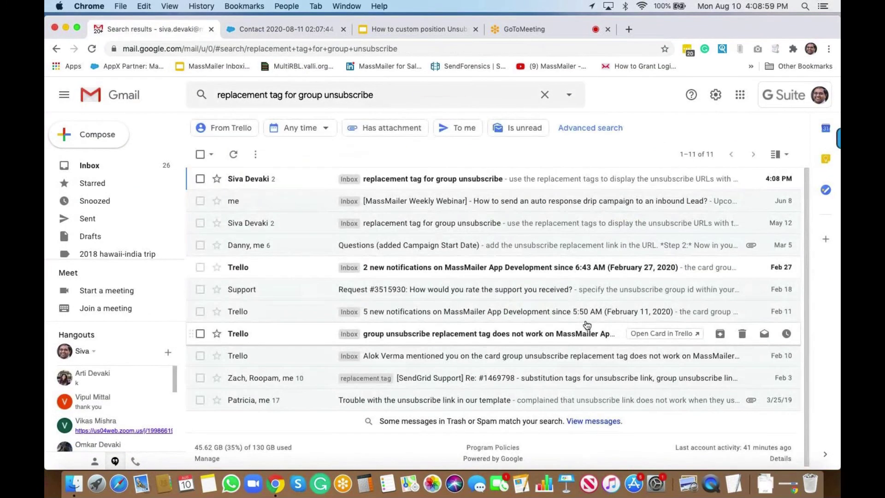
Open the newest "replacement tag for group unsubscribe" email and examine the unsubscribe links at the end of its latest message.
{"action": "left_click", "coordinate": [413, 185]}
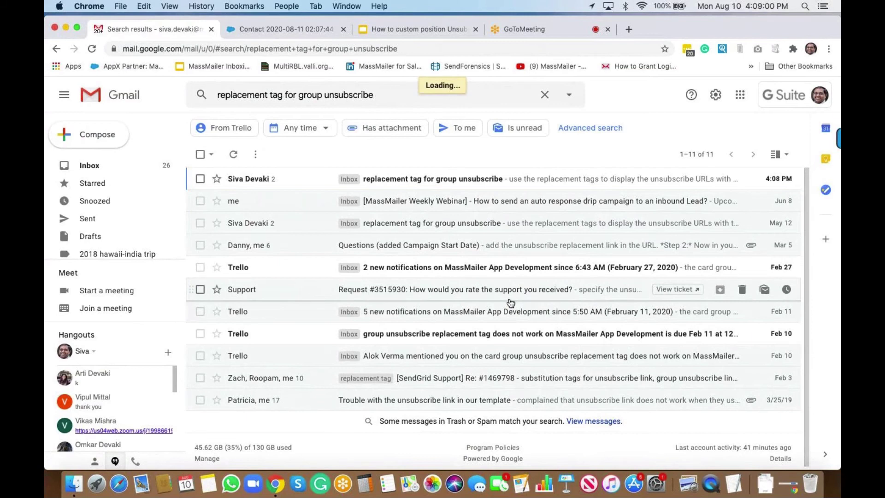
{"action": "scroll", "coordinate": [510, 303], "scroll_direction": "down", "scroll_amount": 4}
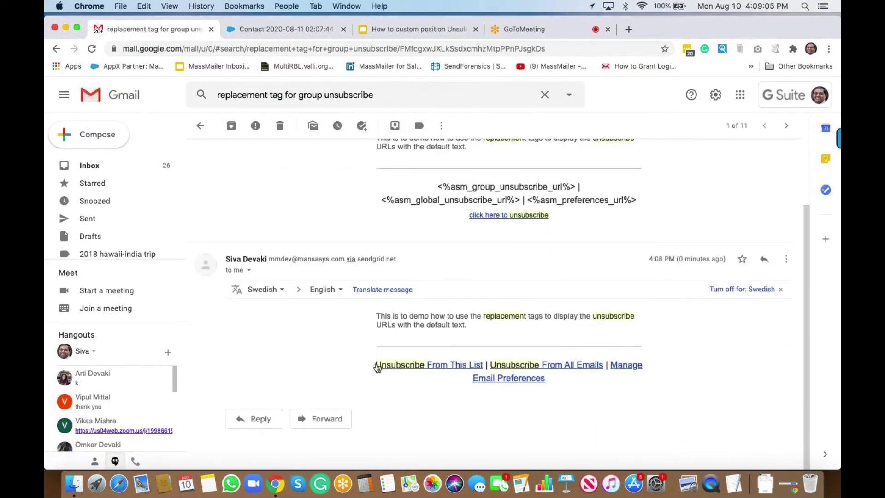
{"action": "left_click_drag", "start_coordinate": [369, 355], "coordinate": [552, 388]}
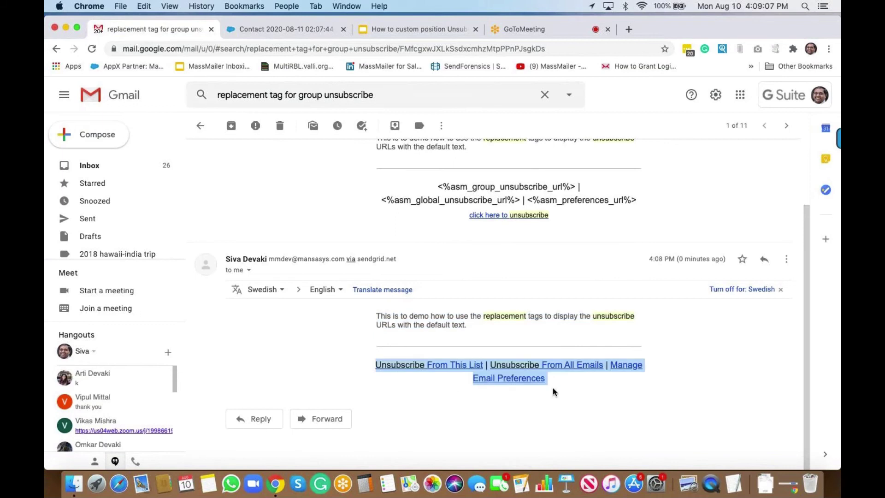
{"action": "left_click", "coordinate": [463, 397]}
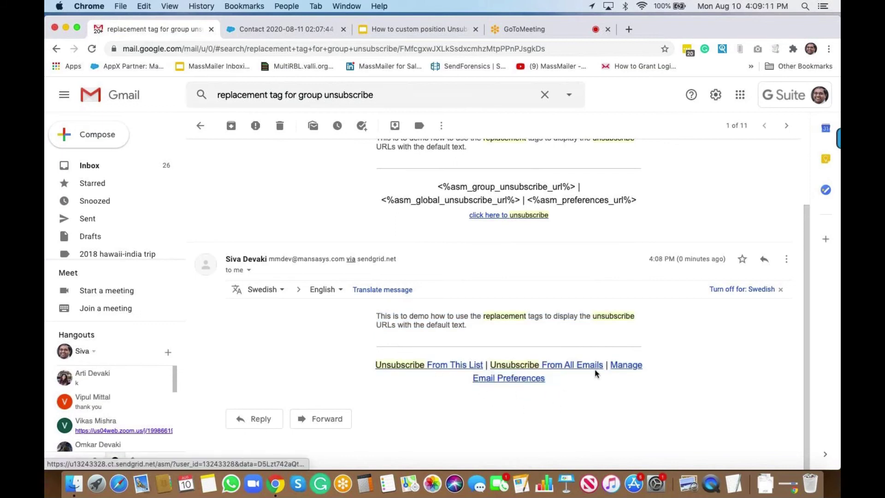
Follow the email's "Unsubscribe From All Emails" link and compare the resulting unsubscribe page with the email.
{"action": "left_click", "coordinate": [558, 368]}
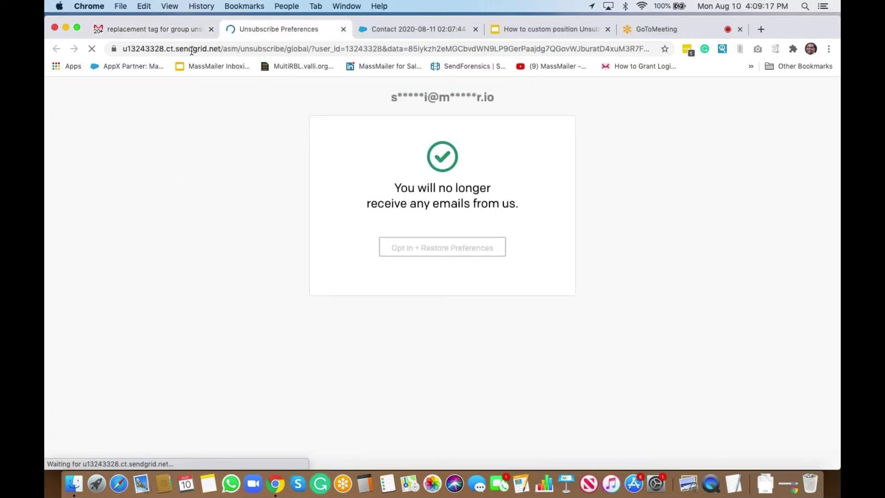
{"action": "left_click", "coordinate": [170, 32]}
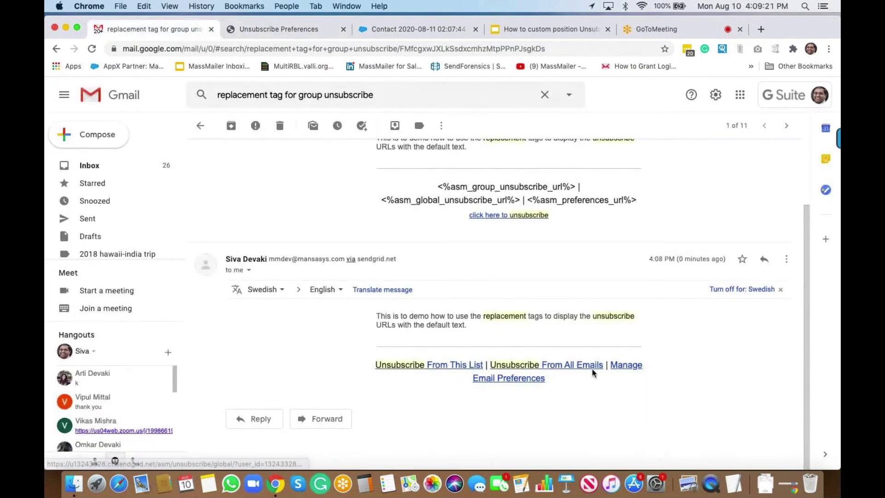
{"action": "left_click", "coordinate": [290, 29]}
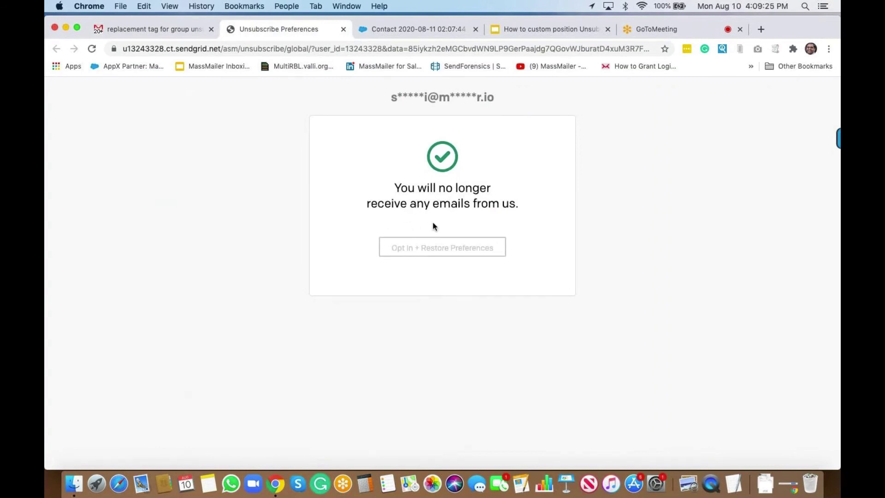
Follow the email's "Manage Email Preferences" link and opt back in by restoring the preferences.
{"action": "left_click", "coordinate": [183, 31]}
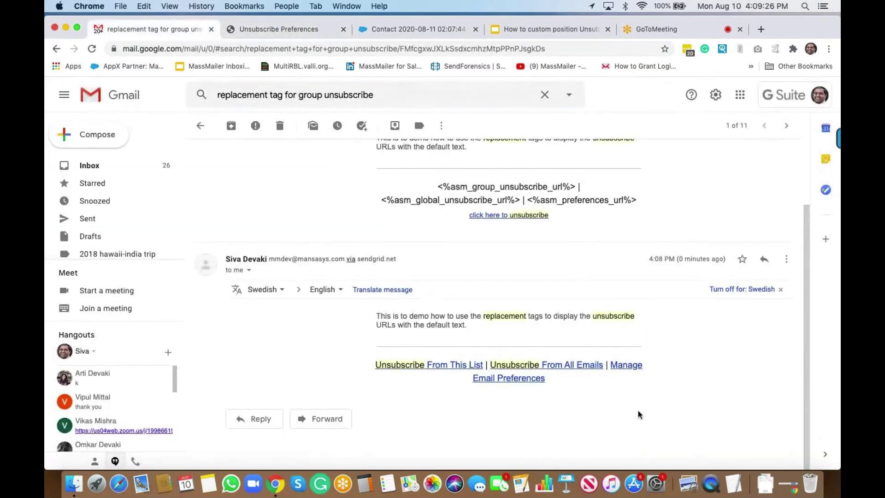
{"action": "left_click", "coordinate": [618, 364]}
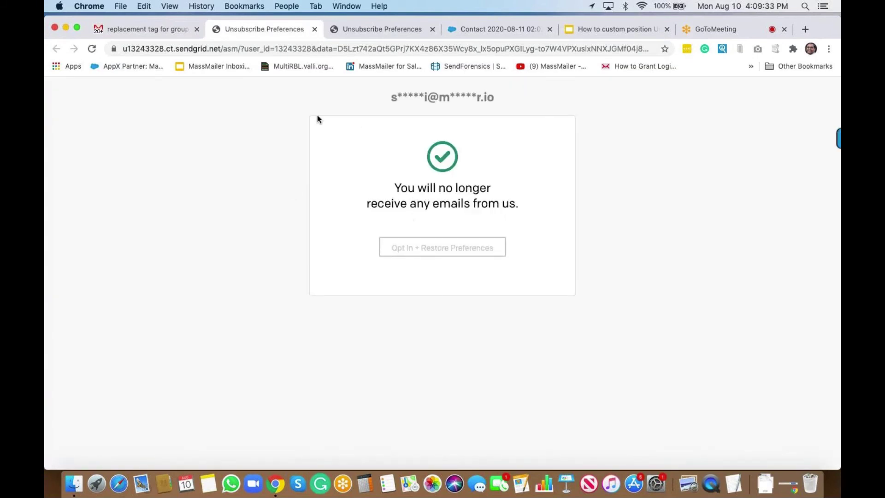
{"action": "left_click", "coordinate": [410, 245]}
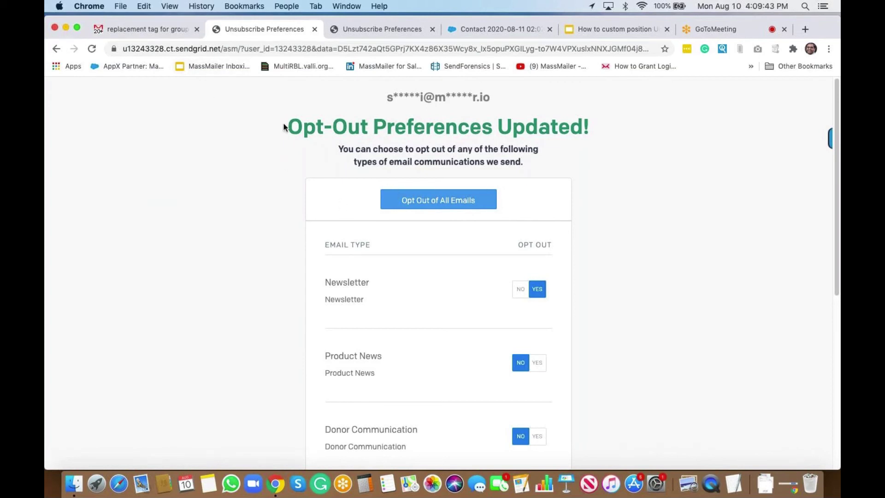
Review the opt-out settings for every email type on the preferences page, then switch to the Google Slides presentation on unsubscribe links.
{"action": "scroll", "coordinate": [282, 125], "scroll_direction": "down", "scroll_amount": 7}
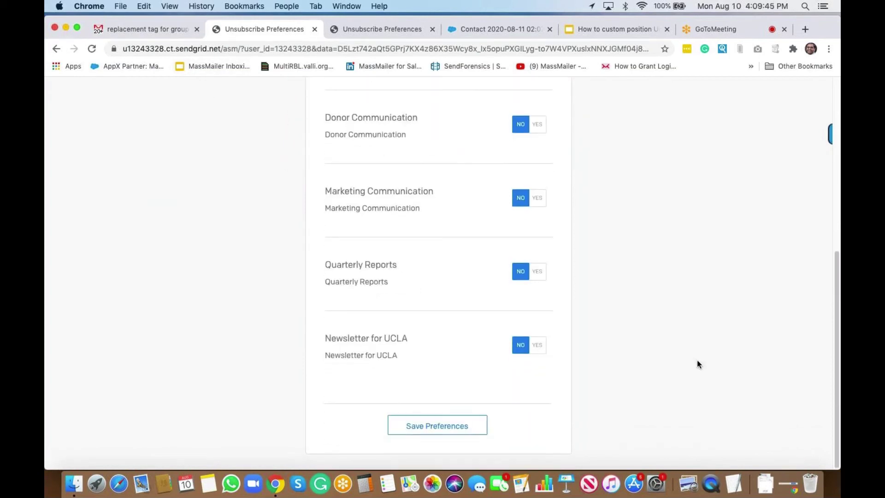
{"action": "scroll", "coordinate": [696, 362], "scroll_direction": "up", "scroll_amount": 8}
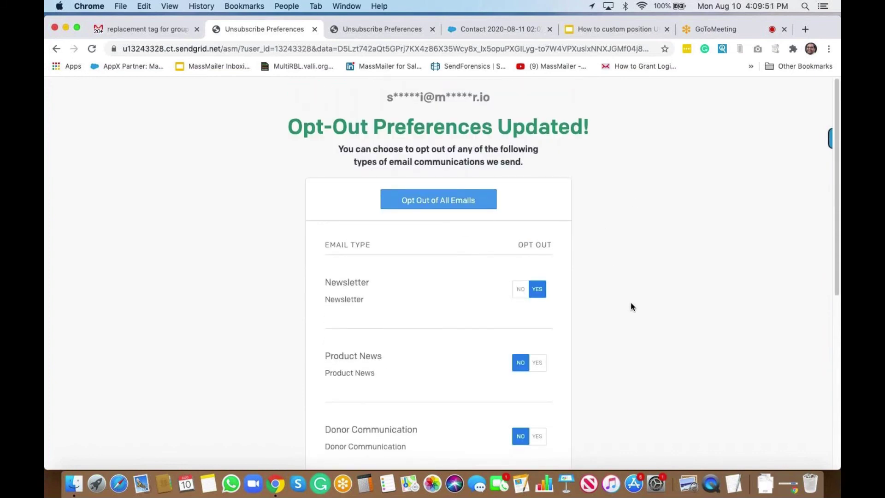
{"action": "scroll", "coordinate": [630, 303], "scroll_direction": "down", "scroll_amount": 7}
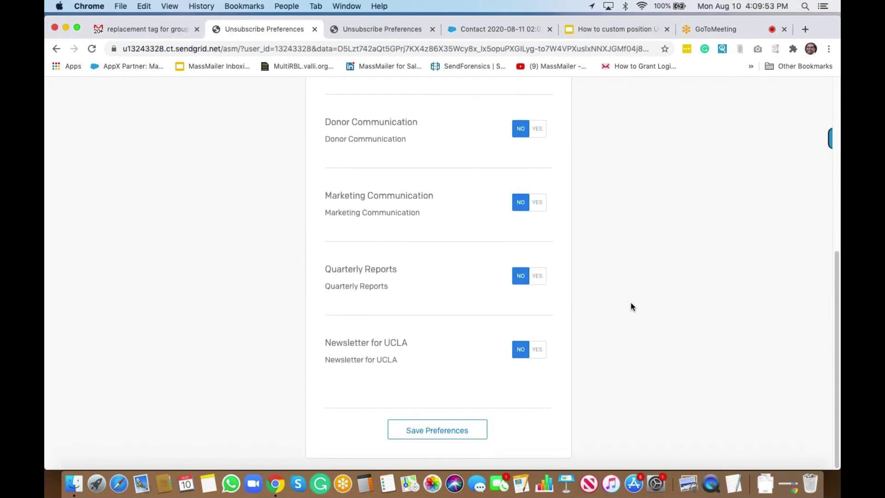
{"action": "scroll", "coordinate": [630, 307], "scroll_direction": "up", "scroll_amount": 10}
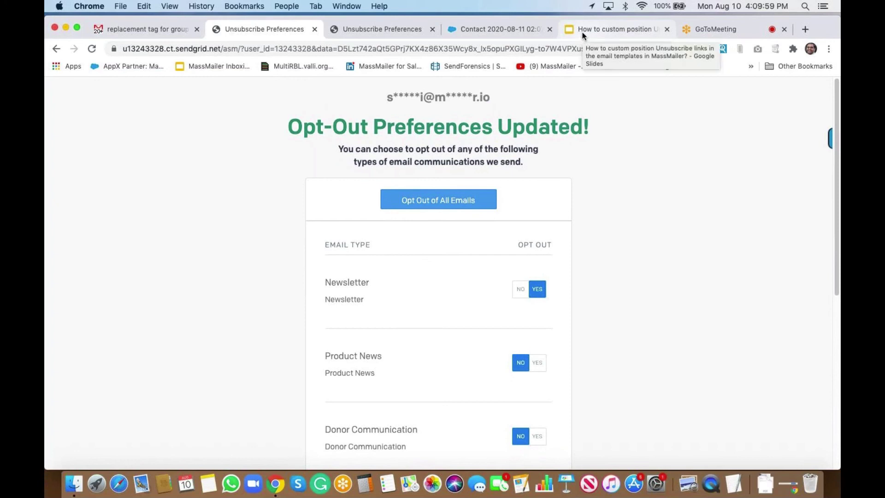
{"action": "left_click", "coordinate": [582, 32]}
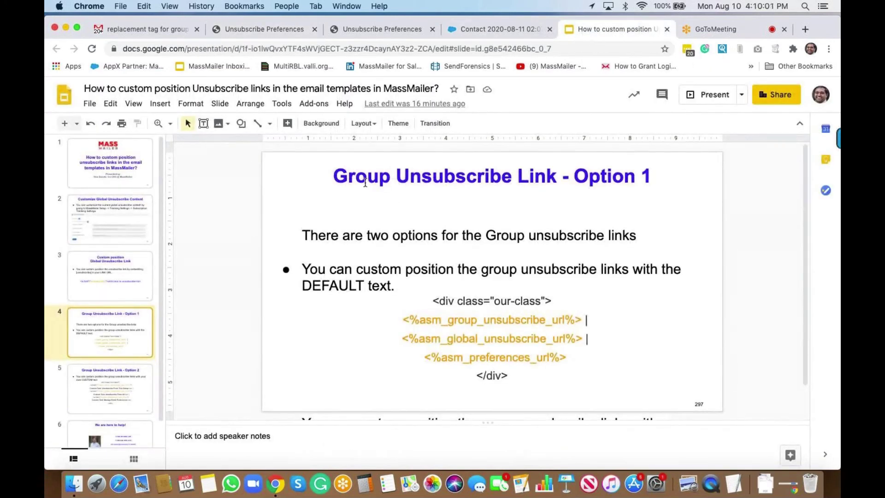
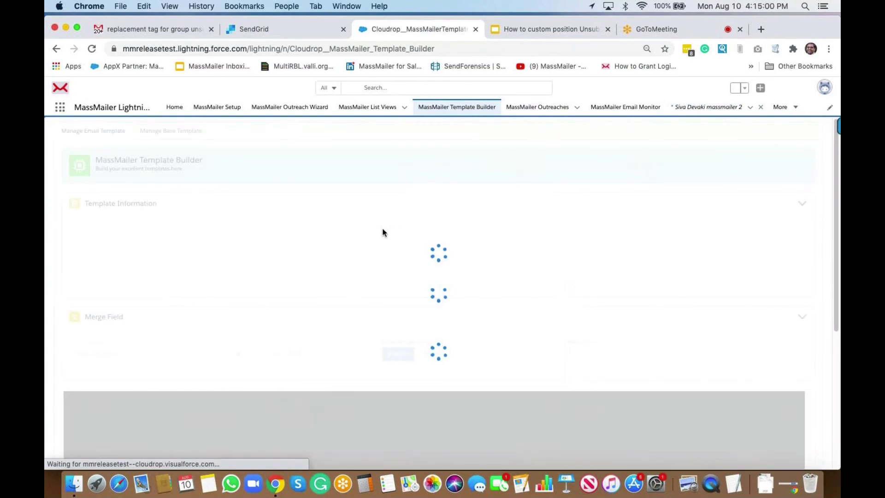
Load the "group unsubscribe links option 2" template from the MassMailer folder into the template builder.
{"action": "left_click", "coordinate": [251, 240]}
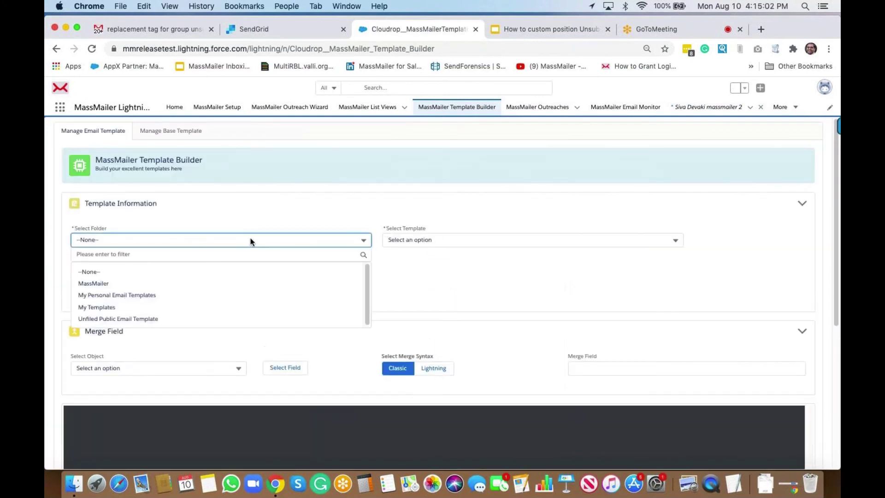
{"action": "left_click", "coordinate": [152, 284]}
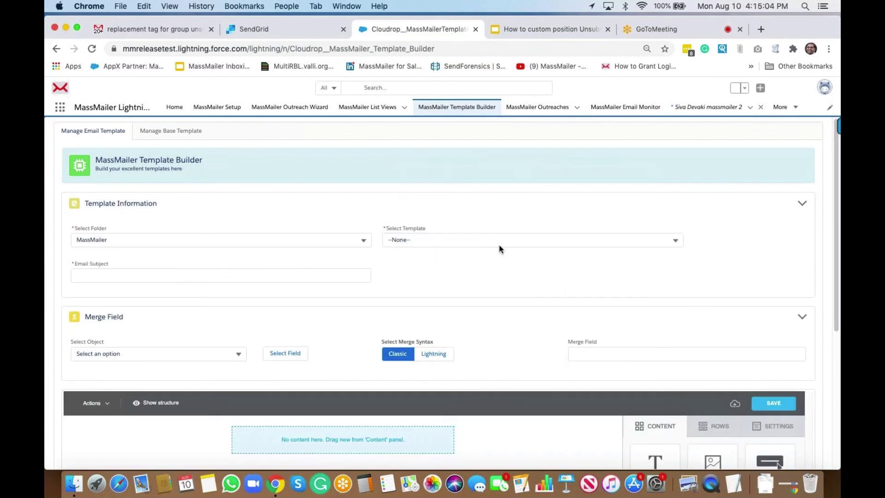
{"action": "left_click", "coordinate": [499, 245]}
{"action": "type", "text": "unsu"}
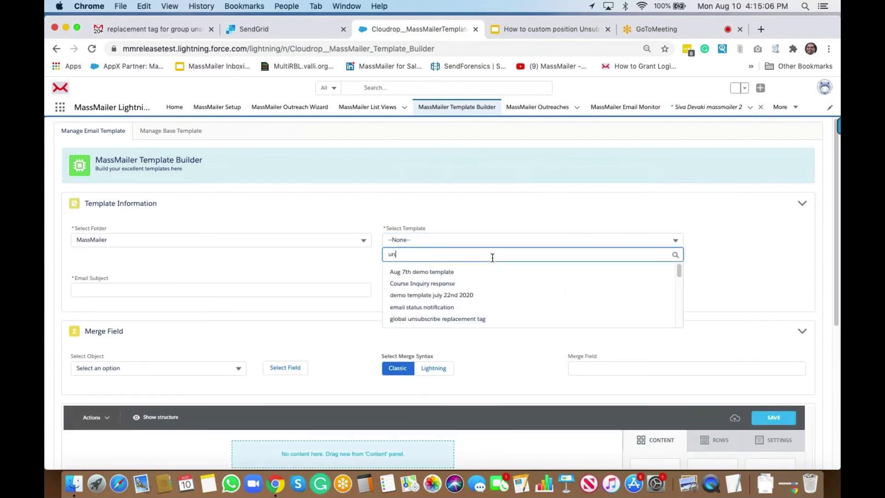
{"action": "left_click", "coordinate": [498, 283]}
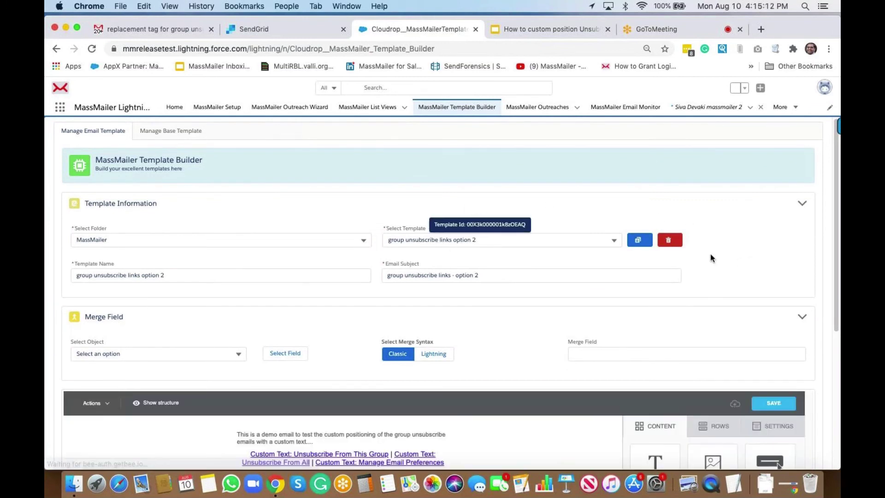
Replace "Custom" with "This is my" in the group unsubscribe link's text in the HTML block and save the template.
{"action": "scroll", "coordinate": [733, 253], "scroll_direction": "down", "scroll_amount": 2}
{"action": "scroll", "coordinate": [733, 258], "scroll_direction": "down", "scroll_amount": 3}
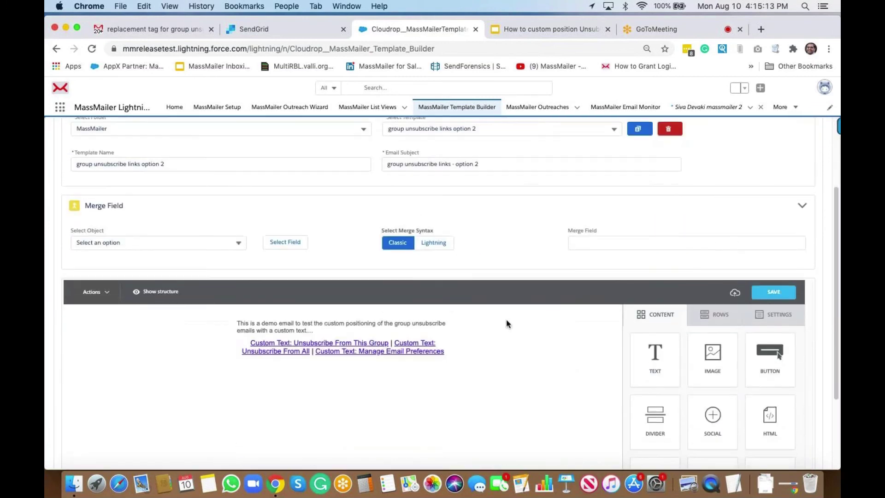
{"action": "left_click", "coordinate": [444, 350]}
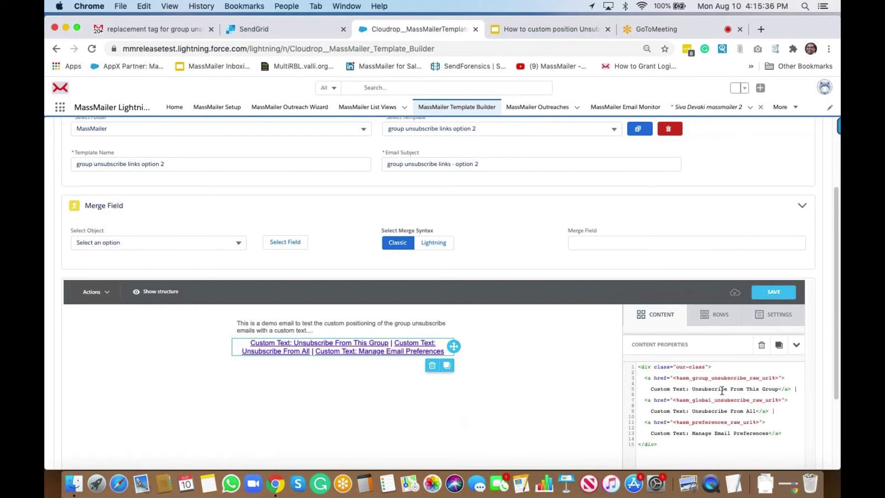
{"action": "double_click", "coordinate": [657, 388]}
{"action": "type", "text": "This is my"}
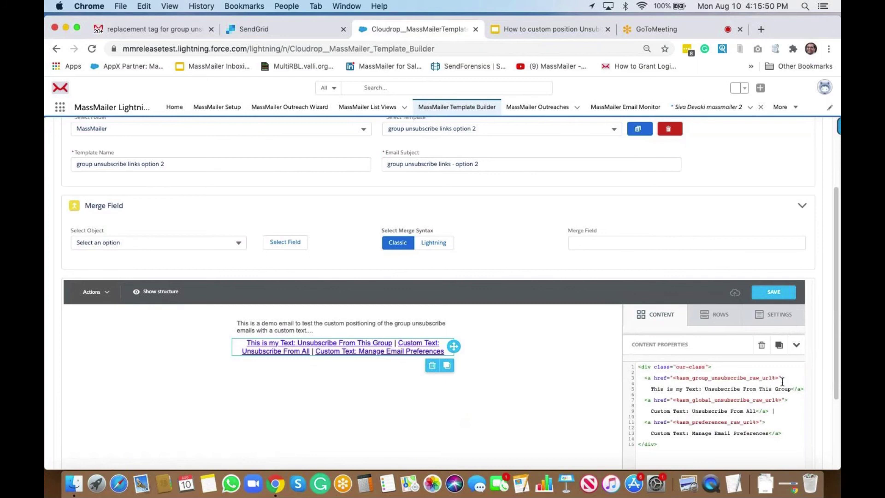
{"action": "left_click", "coordinate": [772, 292]}
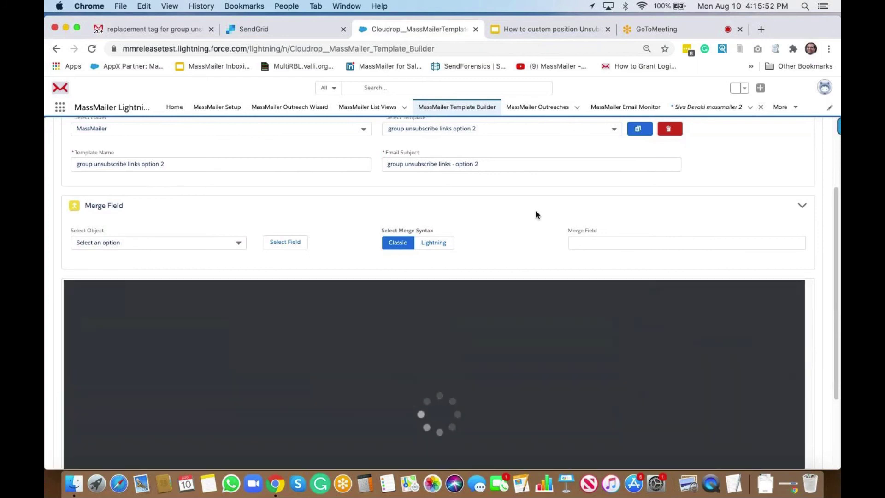
{"action": "scroll", "coordinate": [534, 214], "scroll_direction": "down", "scroll_amount": 5}
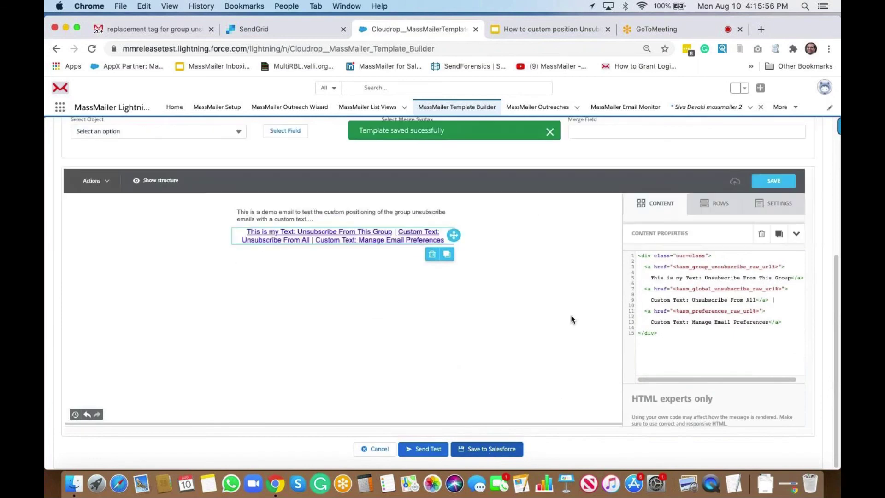
Find the test contact's record through global search and start a Send Via MassMailer outreach from it.
{"action": "left_click", "coordinate": [388, 87]}
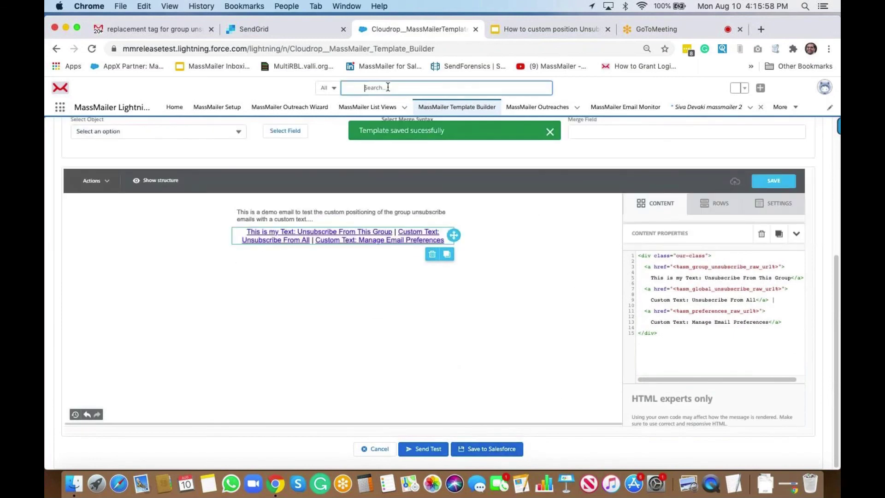
{"action": "type", "text": "siva"}
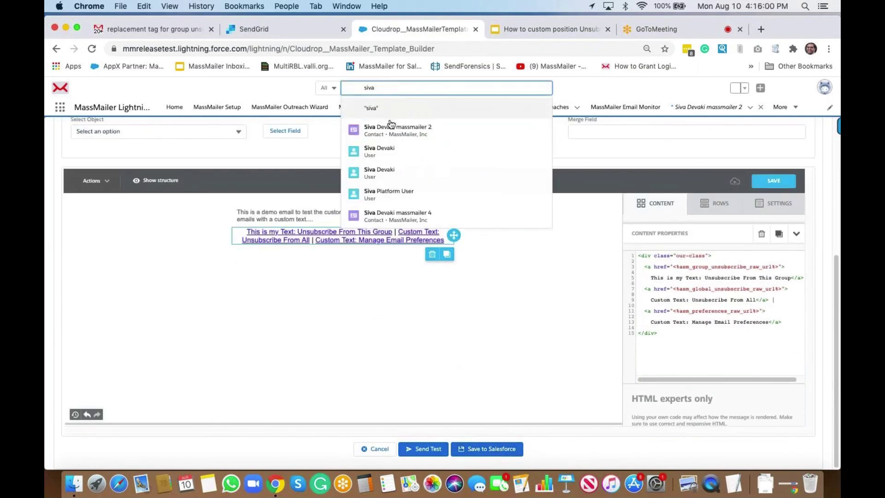
{"action": "left_click", "coordinate": [391, 127]}
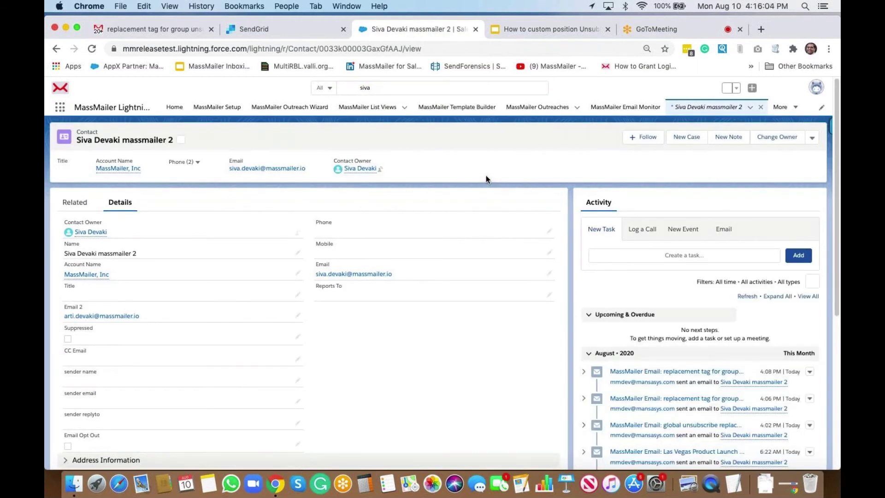
{"action": "left_click", "coordinate": [813, 138]}
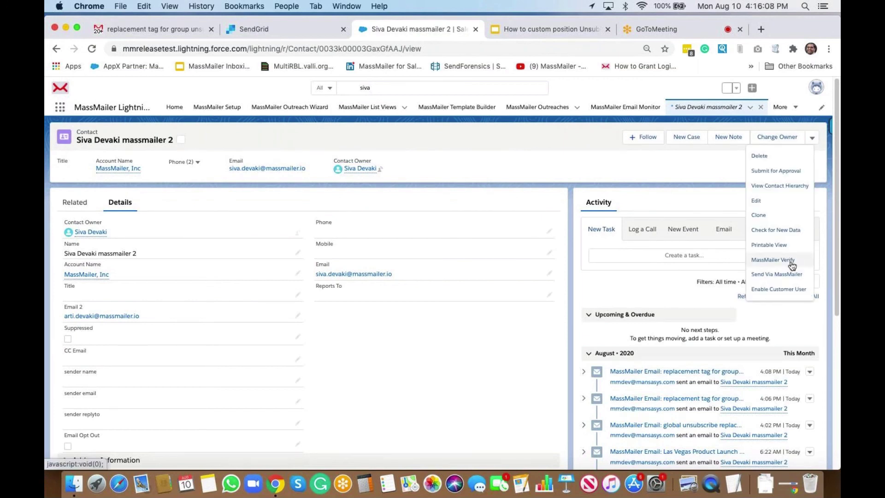
{"action": "left_click", "coordinate": [778, 275]}
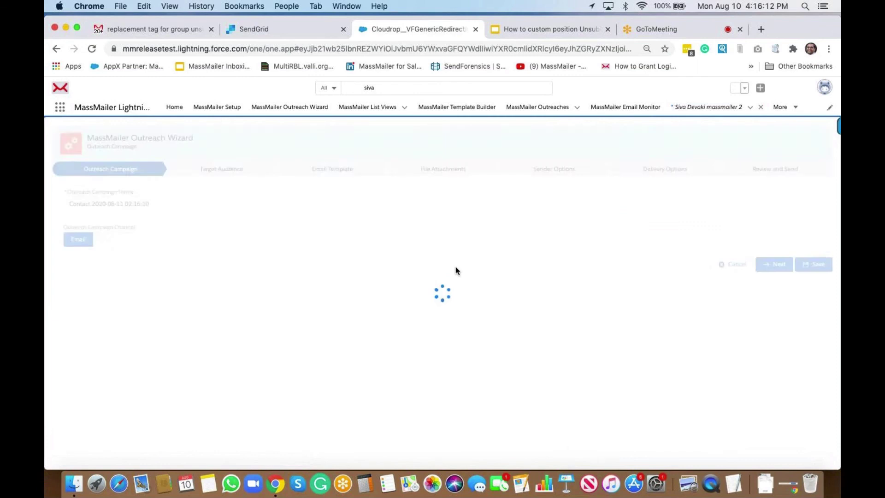
Keep the campaign name and target audience, and choose the "group unsubscribe links option 2" template from the MassMailer folder.
{"action": "left_click", "coordinate": [775, 264]}
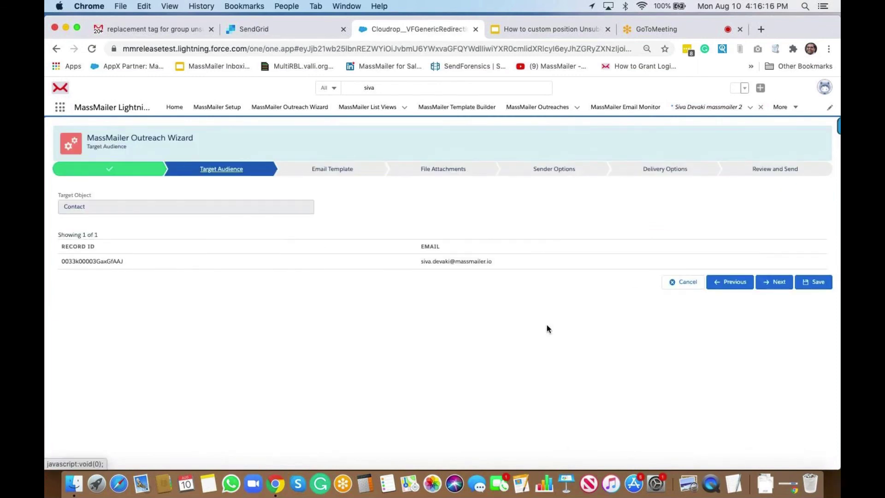
{"action": "left_click", "coordinate": [779, 281]}
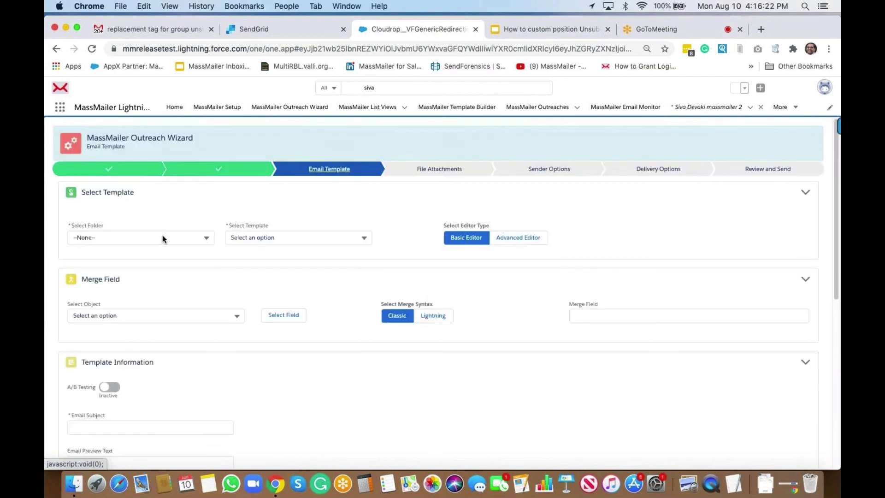
{"action": "left_click", "coordinate": [160, 237]}
{"action": "left_click", "coordinate": [133, 280]}
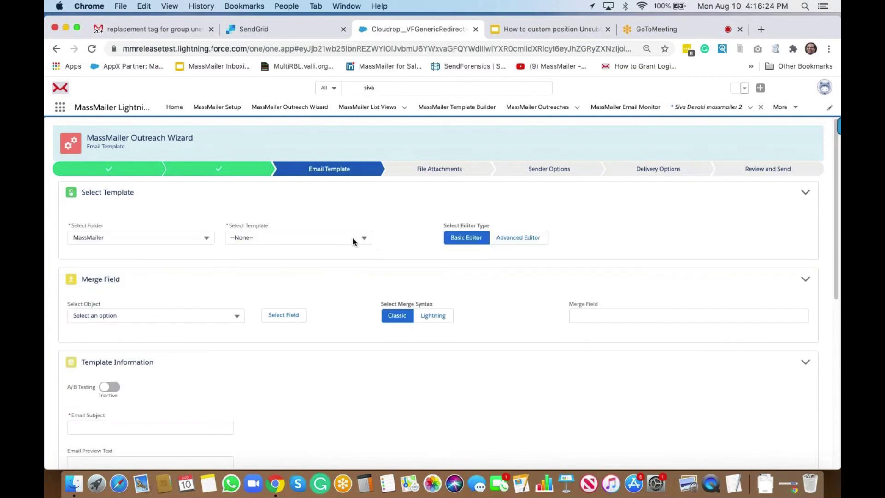
{"action": "left_click", "coordinate": [352, 237]}
{"action": "type", "text": "unsu"}
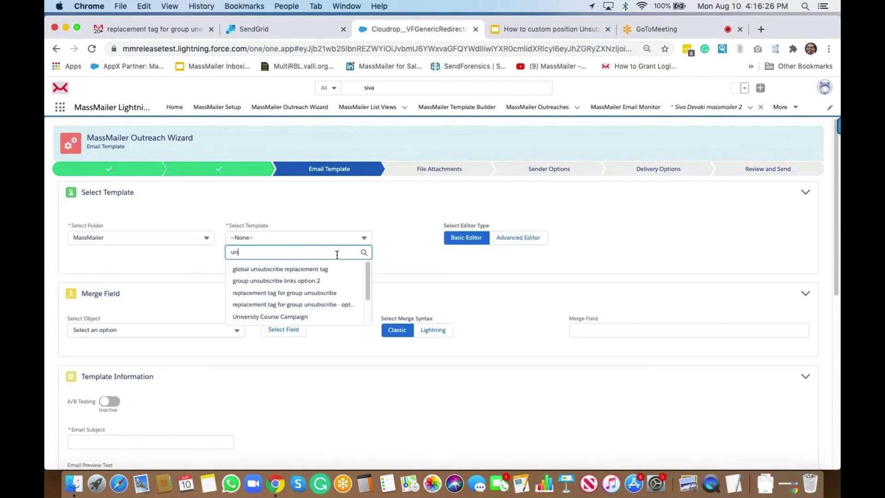
{"action": "left_click", "coordinate": [339, 281]}
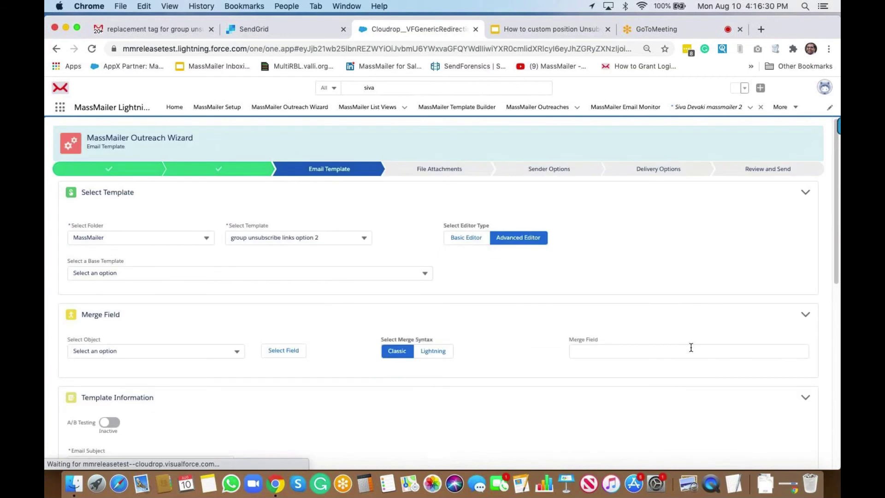
Save the email body of the chosen template in the outreach's editor and continue to the file attachments.
{"action": "scroll", "coordinate": [691, 347], "scroll_direction": "down", "scroll_amount": 5}
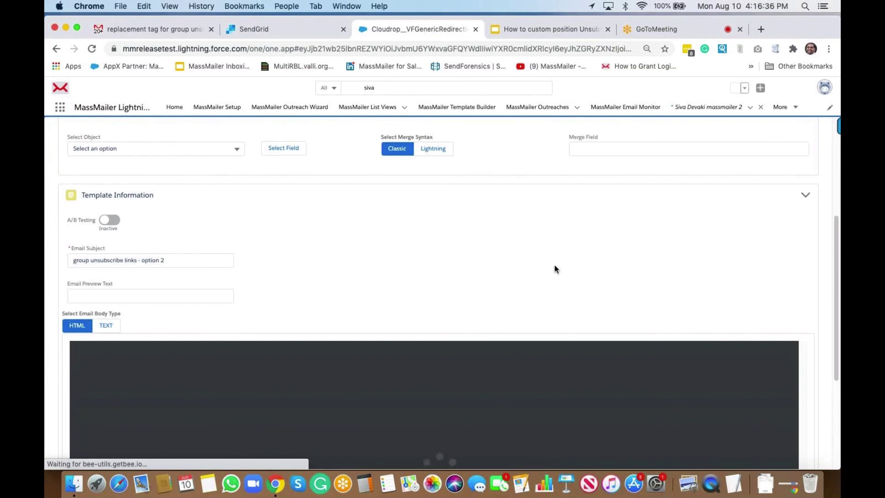
{"action": "scroll", "coordinate": [555, 268], "scroll_direction": "down", "scroll_amount": 2}
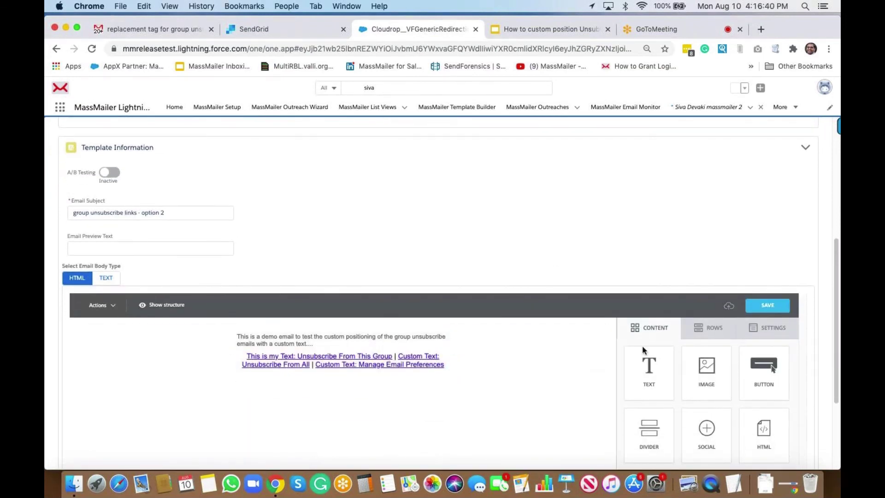
{"action": "left_click", "coordinate": [767, 305]}
{"action": "scroll", "coordinate": [533, 238], "scroll_direction": "down", "scroll_amount": 5}
{"action": "left_click", "coordinate": [765, 454]}
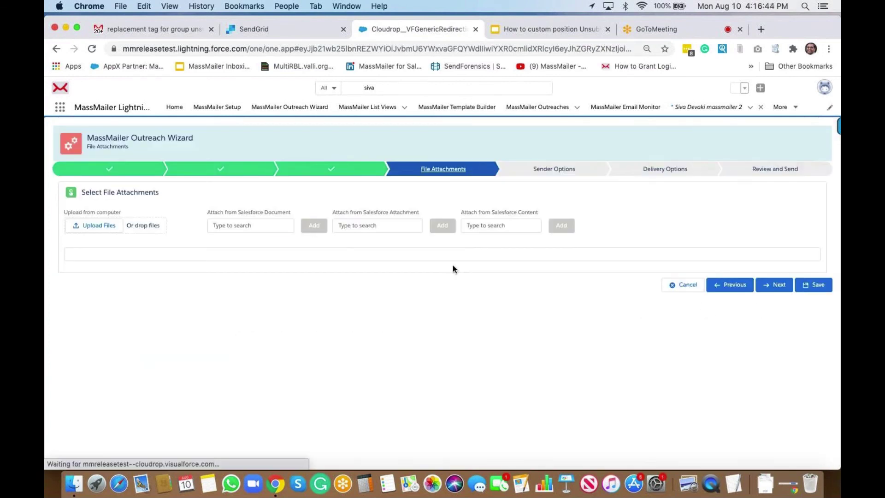
Proceed without file attachments, keeping the default sender and delivery options, until the outreach's final review.
{"action": "left_click", "coordinate": [778, 285]}
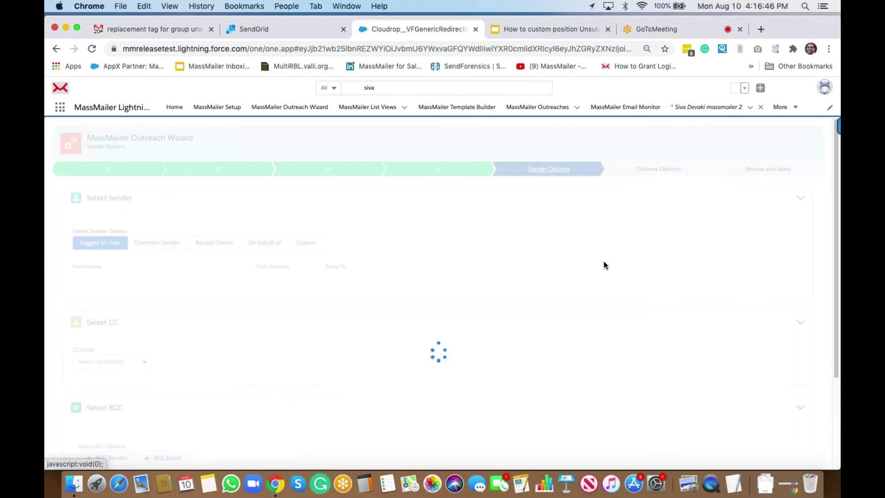
{"action": "scroll", "coordinate": [605, 264], "scroll_direction": "down", "scroll_amount": 6}
{"action": "left_click", "coordinate": [766, 453]}
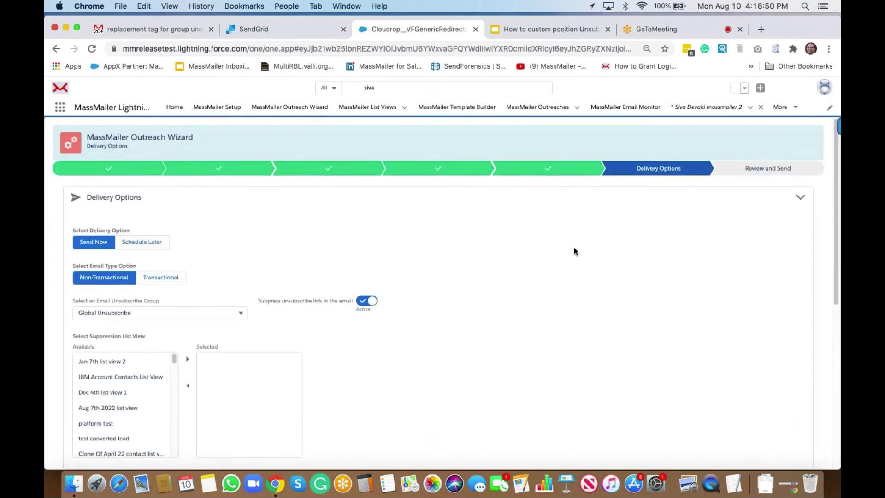
{"action": "scroll", "coordinate": [572, 249], "scroll_direction": "down", "scroll_amount": 7}
{"action": "left_click", "coordinate": [768, 453]}
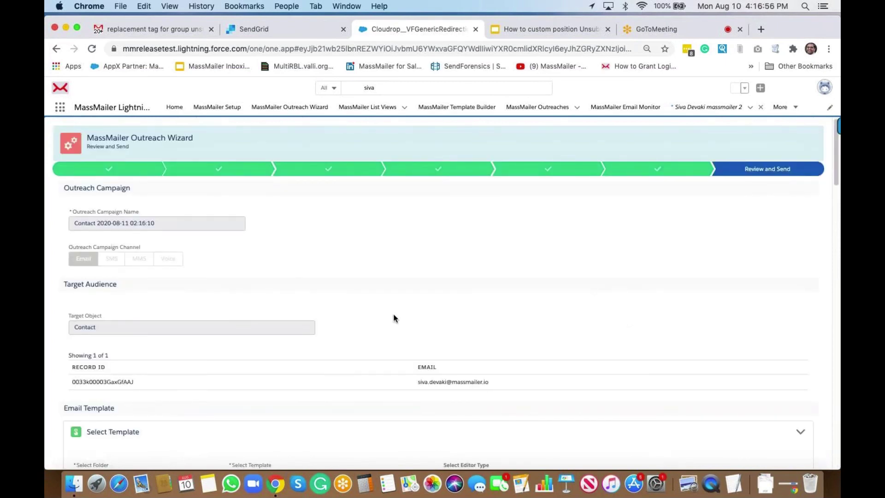
Return to the delivery options and set the email unsubscribe group to Marketing Communication.
{"action": "scroll", "coordinate": [394, 314], "scroll_direction": "down", "scroll_amount": 20}
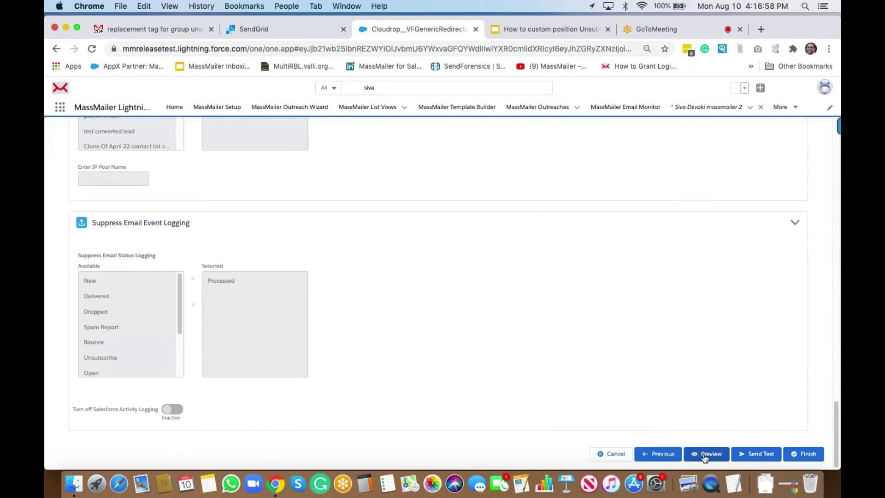
{"action": "left_click", "coordinate": [653, 453]}
{"action": "left_click", "coordinate": [173, 313]}
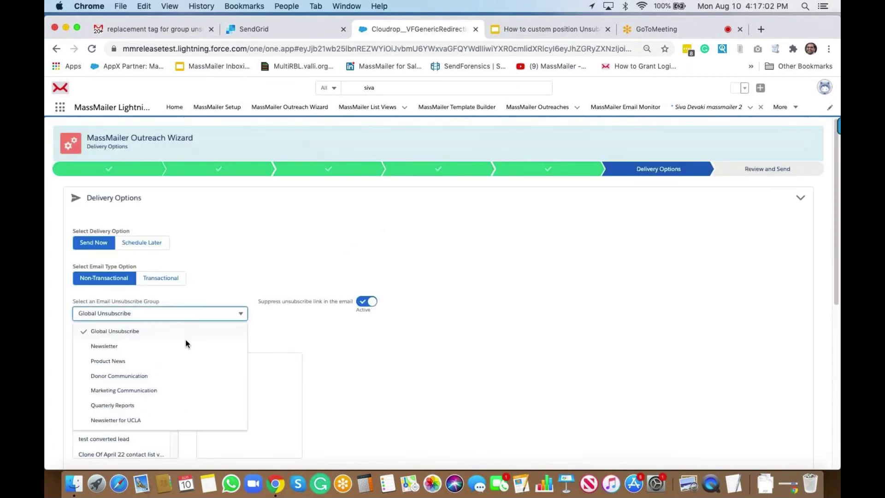
{"action": "left_click", "coordinate": [159, 391]}
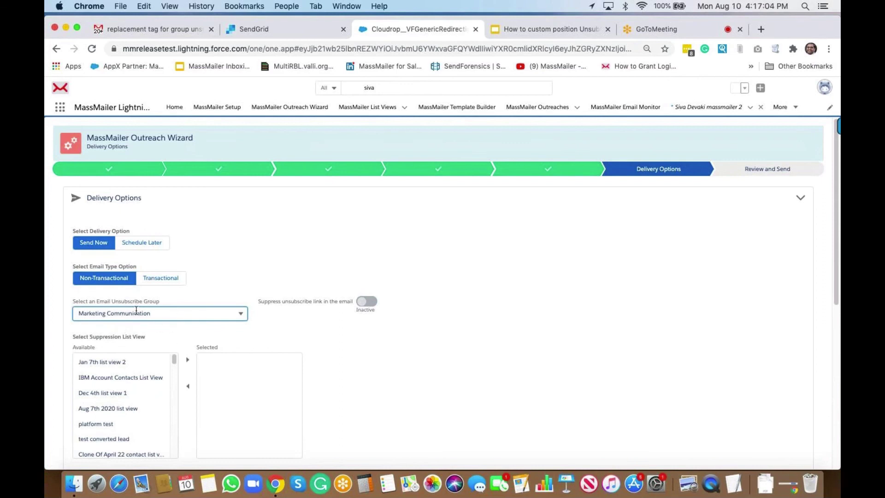
{"action": "left_click", "coordinate": [440, 375]}
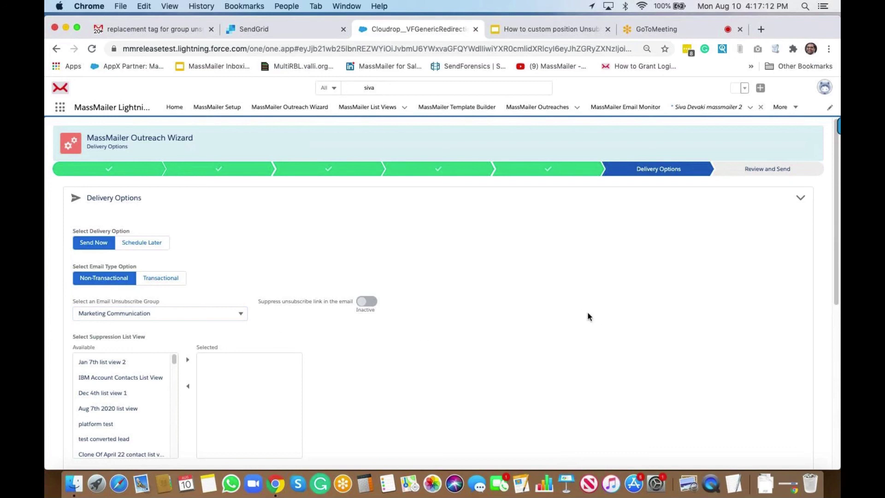
Proceed to the final review of the outreach, finish it and confirm the submission.
{"action": "scroll", "coordinate": [587, 316], "scroll_direction": "down", "scroll_amount": 7}
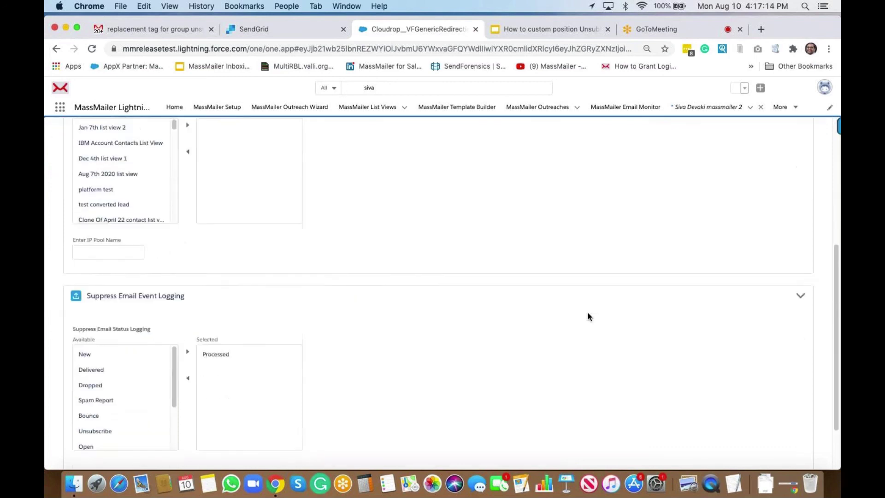
{"action": "left_click", "coordinate": [759, 456]}
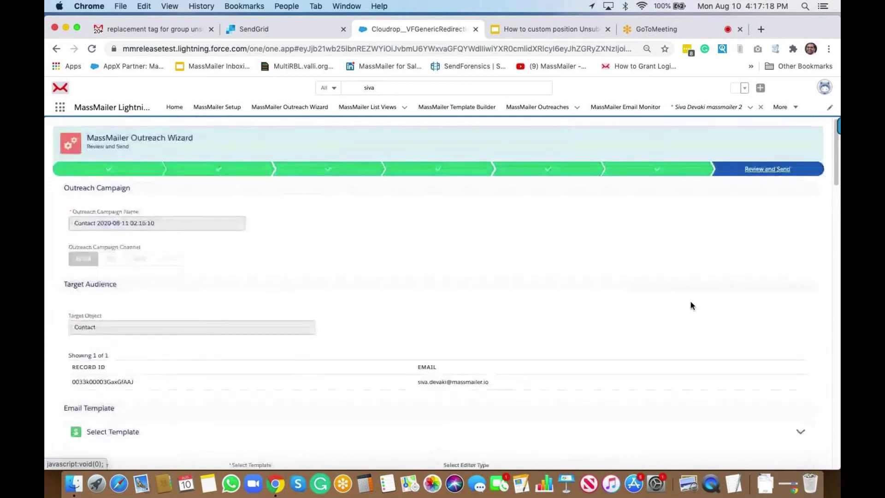
{"action": "scroll", "coordinate": [691, 305], "scroll_direction": "down", "scroll_amount": 10}
{"action": "scroll", "coordinate": [691, 306], "scroll_direction": "down", "scroll_amount": 10}
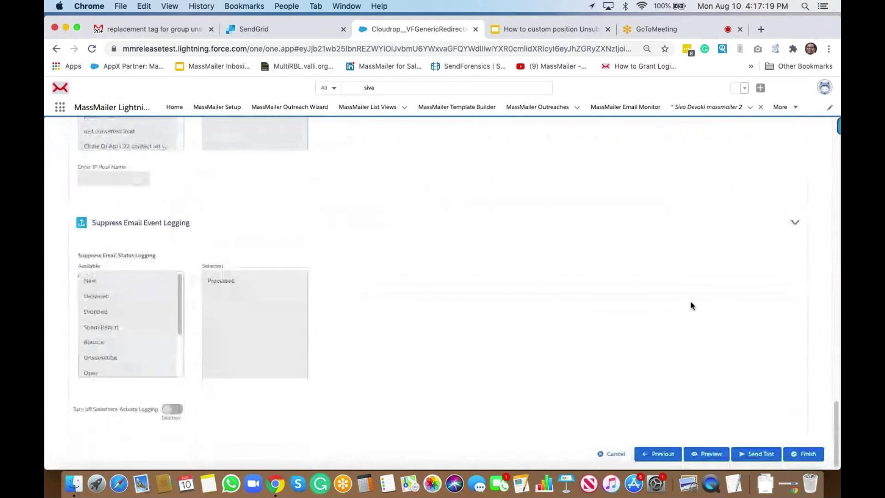
{"action": "left_click", "coordinate": [806, 457]}
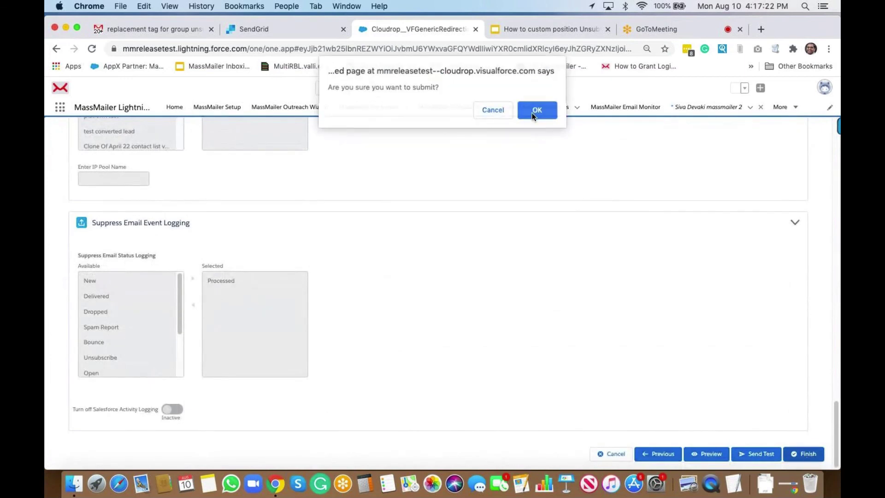
{"action": "left_click", "coordinate": [533, 108]}
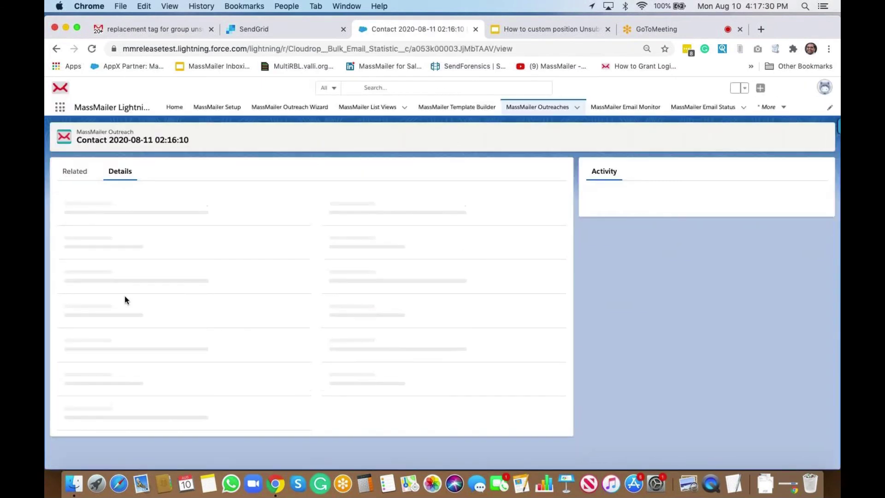
Copy the email subject "group unsubscribe links - option 2" from the outreach record and search for it in Gmail.
{"action": "left_click_drag", "start_coordinate": [64, 377], "coordinate": [165, 377]}
{"action": "key", "text": "super+c"}
{"action": "left_click", "coordinate": [126, 28]}
{"action": "left_click", "coordinate": [331, 94]}
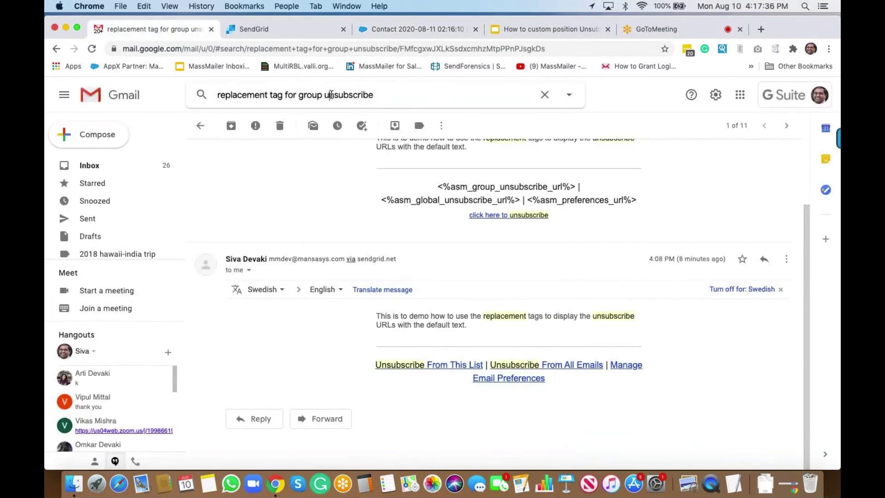
{"action": "key", "text": "super+a"}
{"action": "key", "text": "super+v"}
{"action": "key", "text": "Return"}
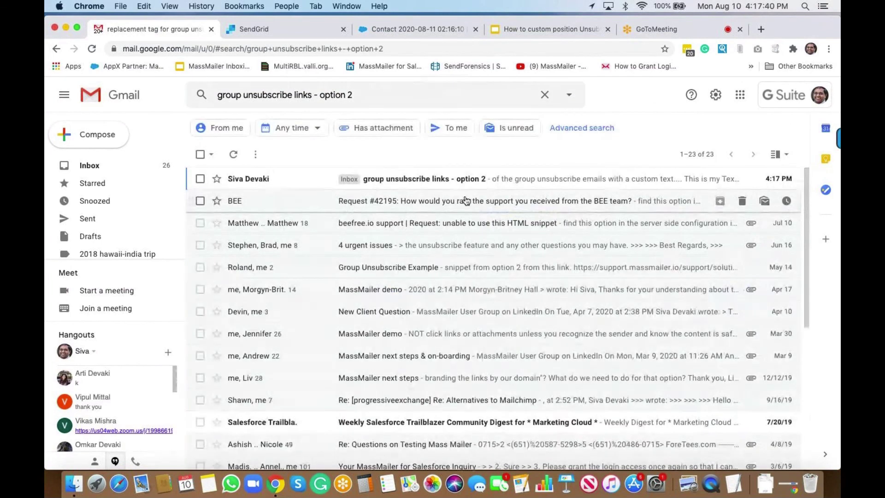
Open the newest matching email, check where its "Custom Text: Manage Email Preferences" link leads, and return to the message.
{"action": "left_click", "coordinate": [430, 182]}
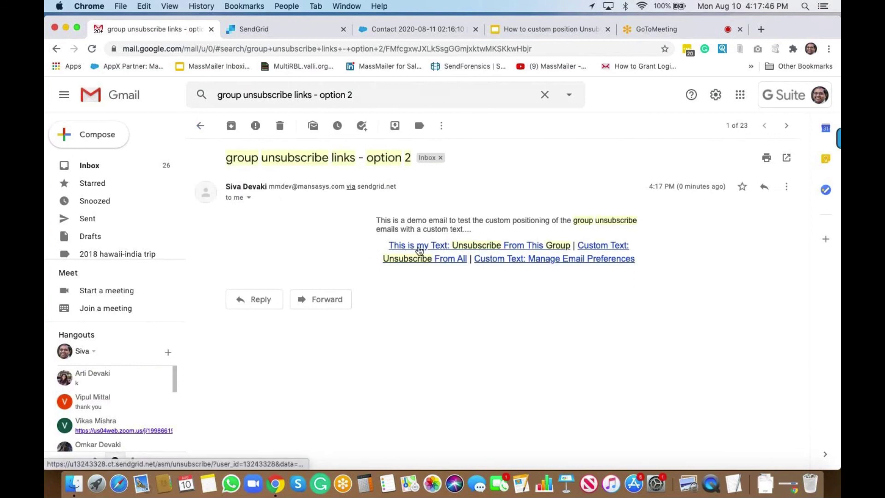
{"action": "left_click", "coordinate": [518, 261]}
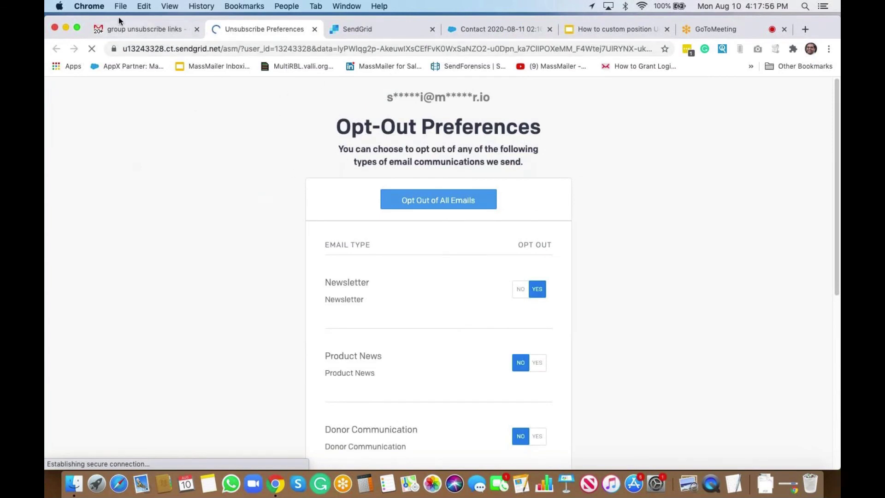
{"action": "left_click", "coordinate": [128, 29]}
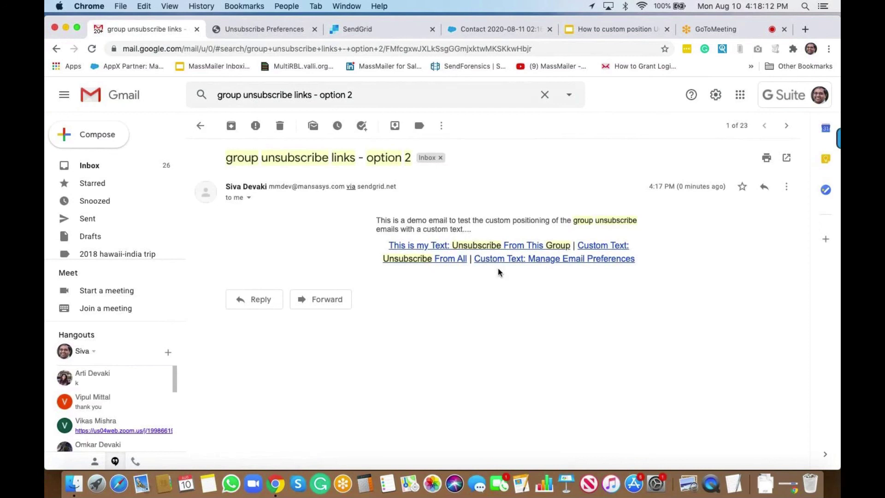
Switch to the Google Slides deck on custom positioning unsubscribe links and present it from the "Group Unsubscribe Link - Option 2" slide.
{"action": "left_click", "coordinate": [589, 29]}
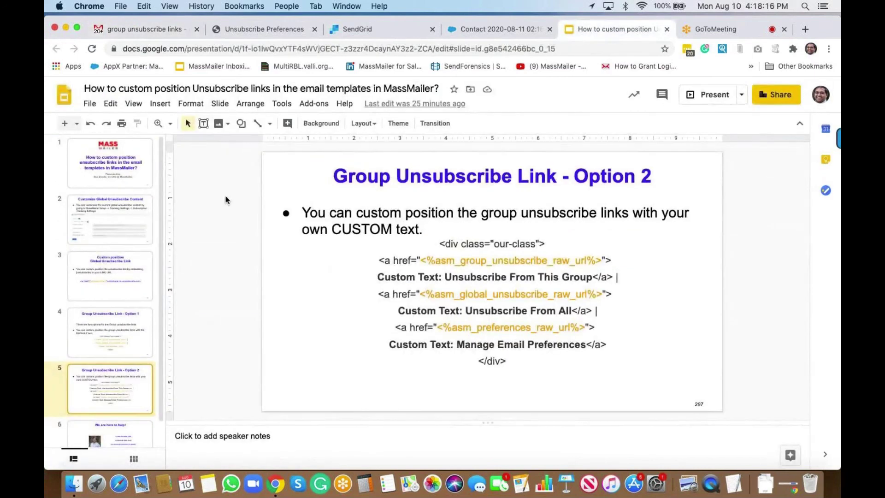
{"action": "left_click", "coordinate": [137, 105]}
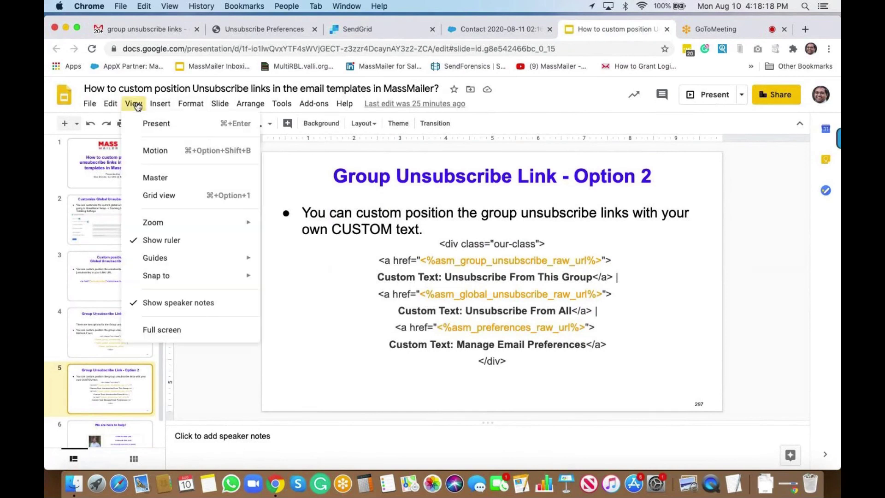
{"action": "left_click", "coordinate": [158, 120]}
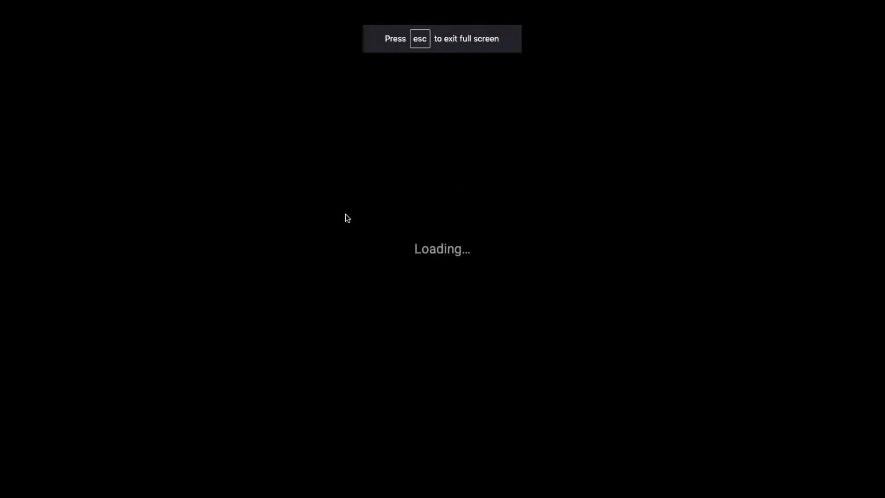